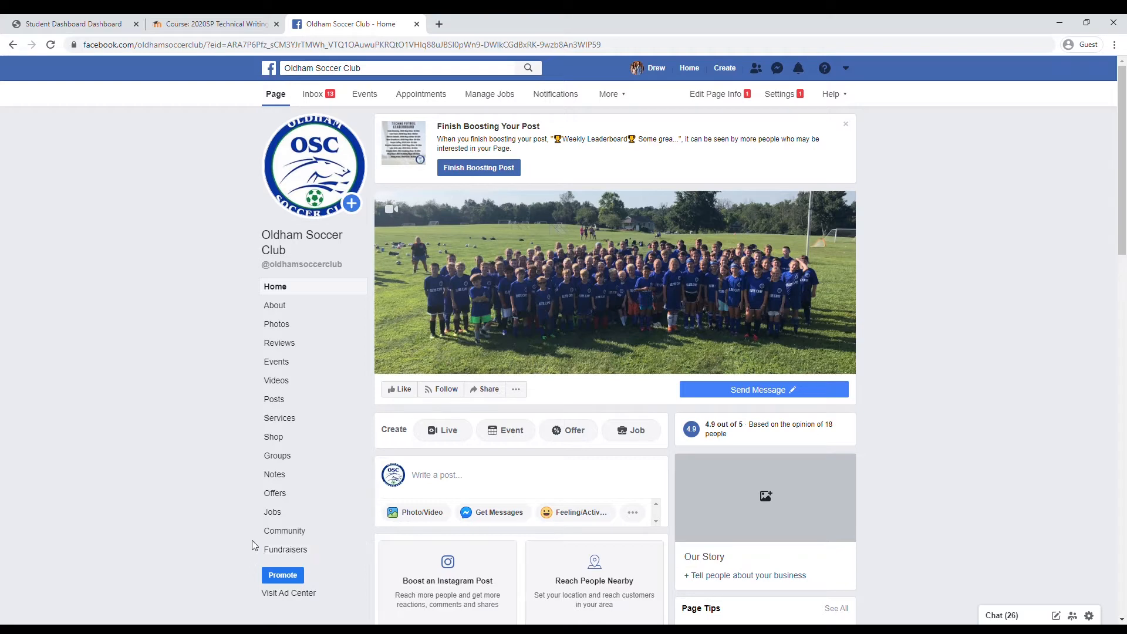
Step: Look over the page's promotion options, close them, and view the page's Posts section
left_click(294, 581)
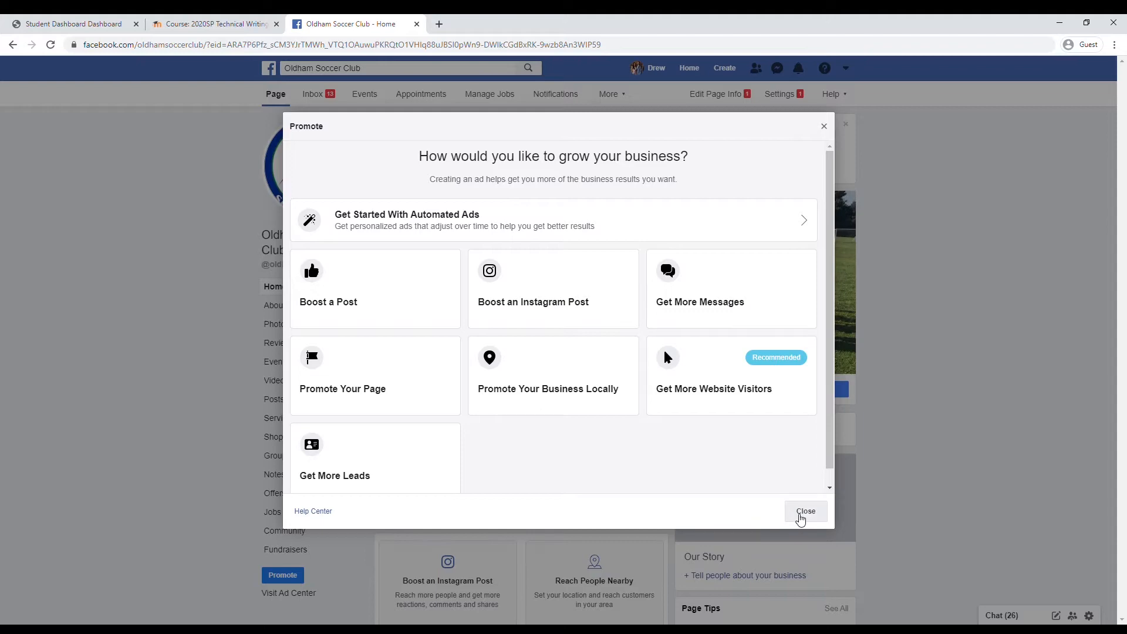
left_click(801, 519)
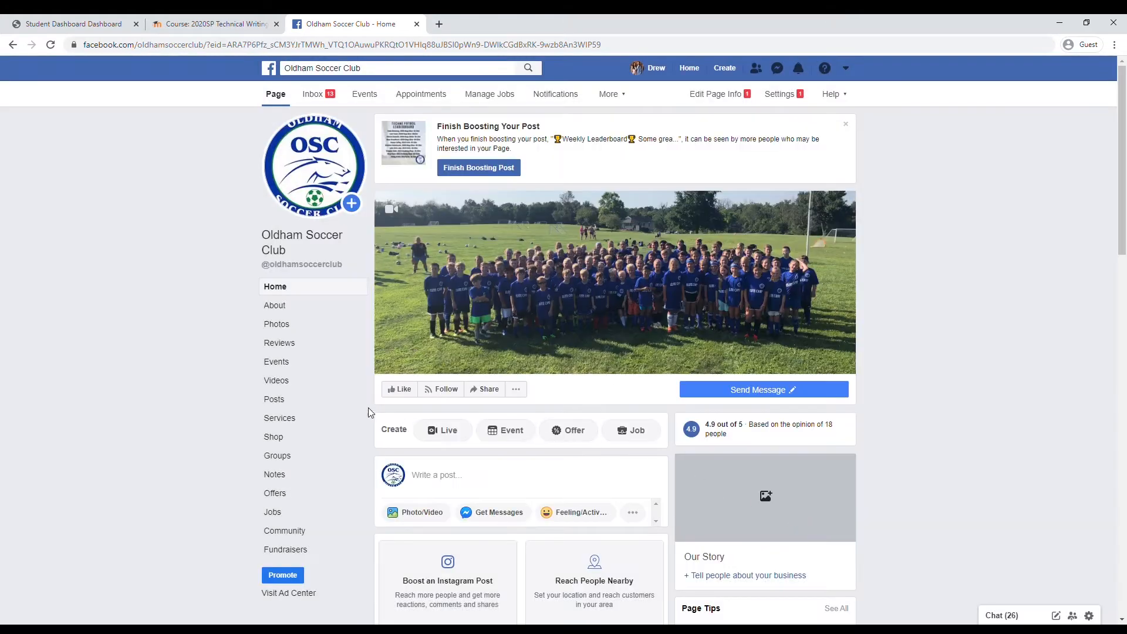
left_click(279, 401)
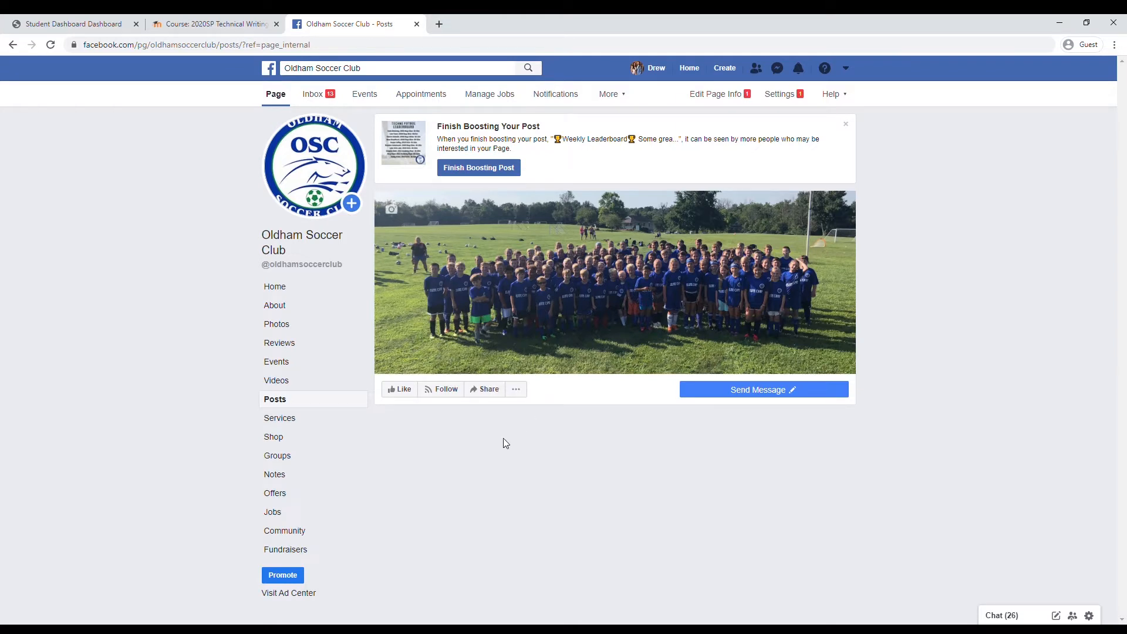
scroll(506, 443, "down", 3)
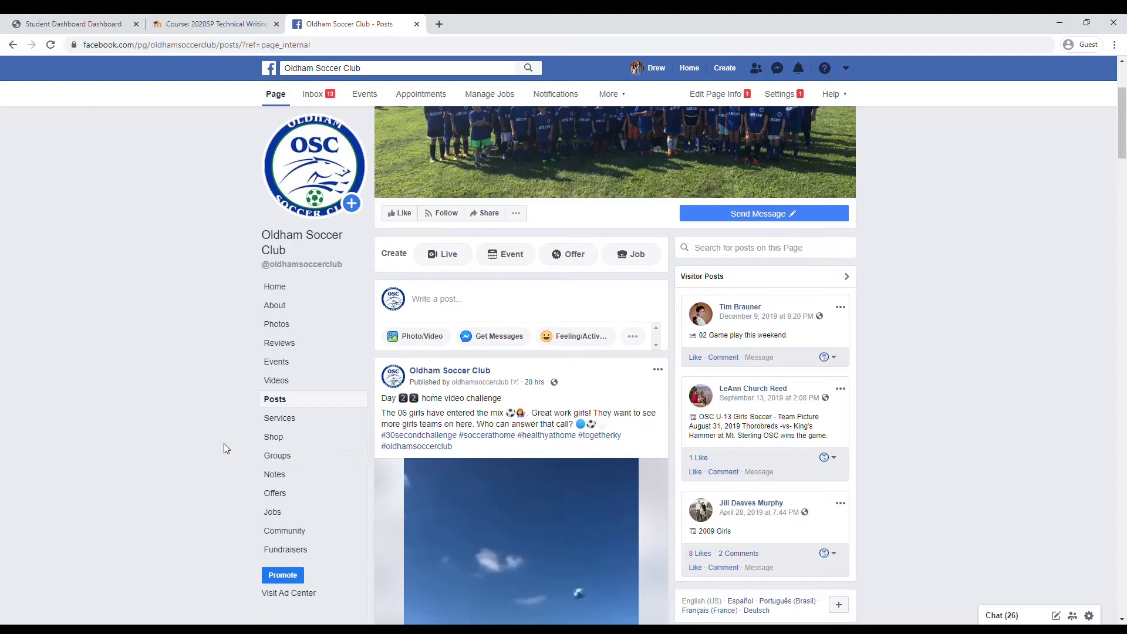
Step: Choose Boost a Post as the promotion type and view the recent posts available for boosting
left_click(283, 577)
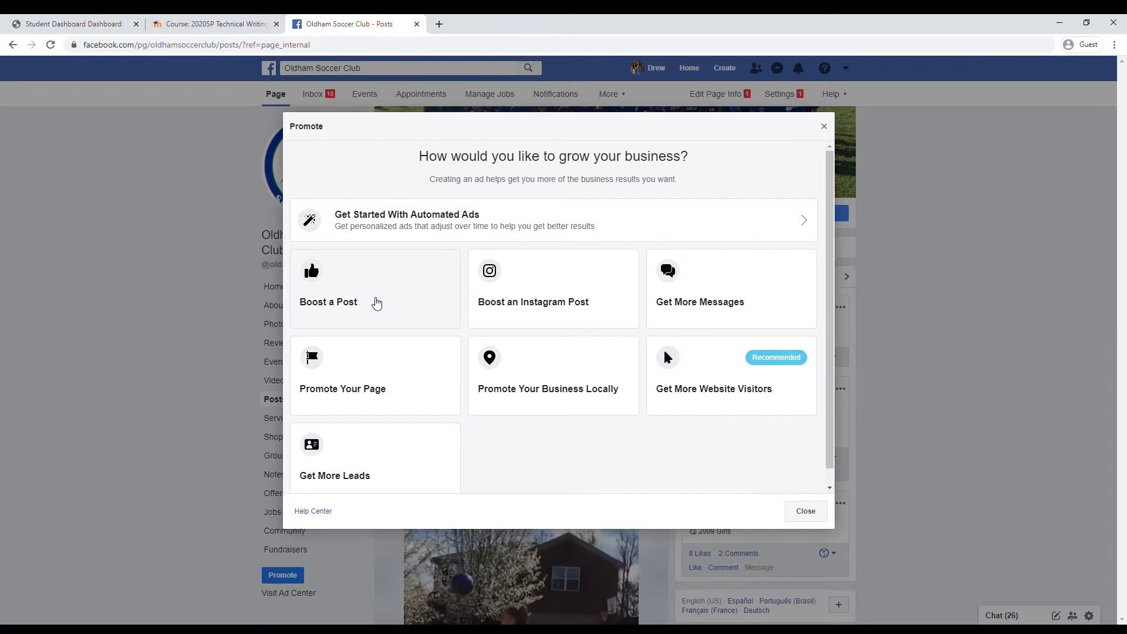
left_click(375, 302)
scroll(420, 340, "down", 2)
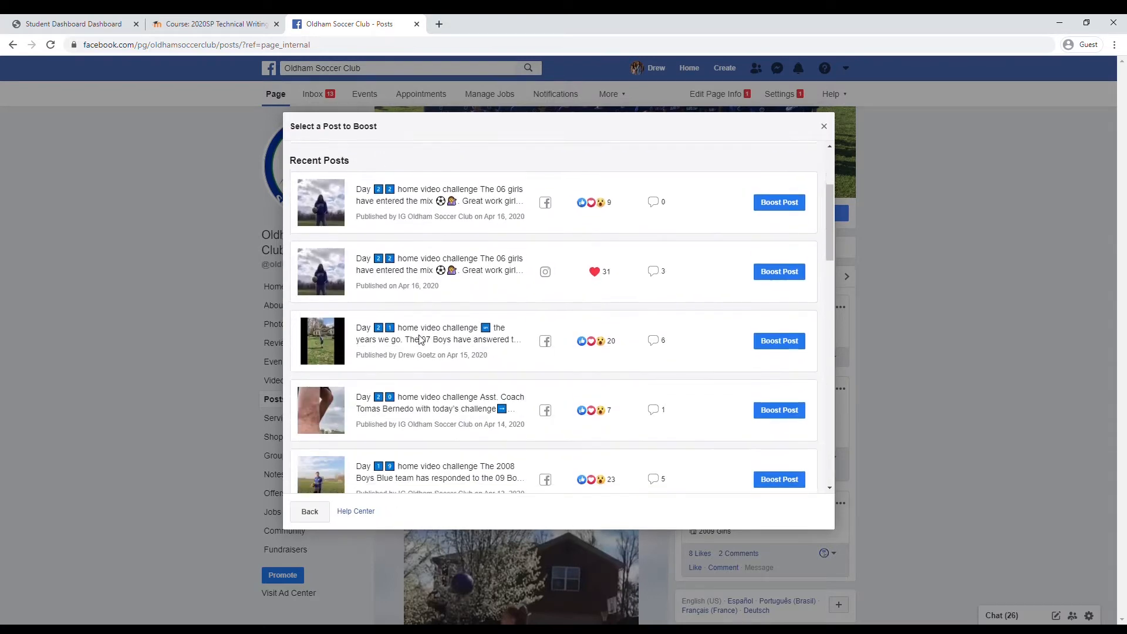
Step: Load two more batches of older posts in the list of posts to boost
scroll(420, 339, "down", 15)
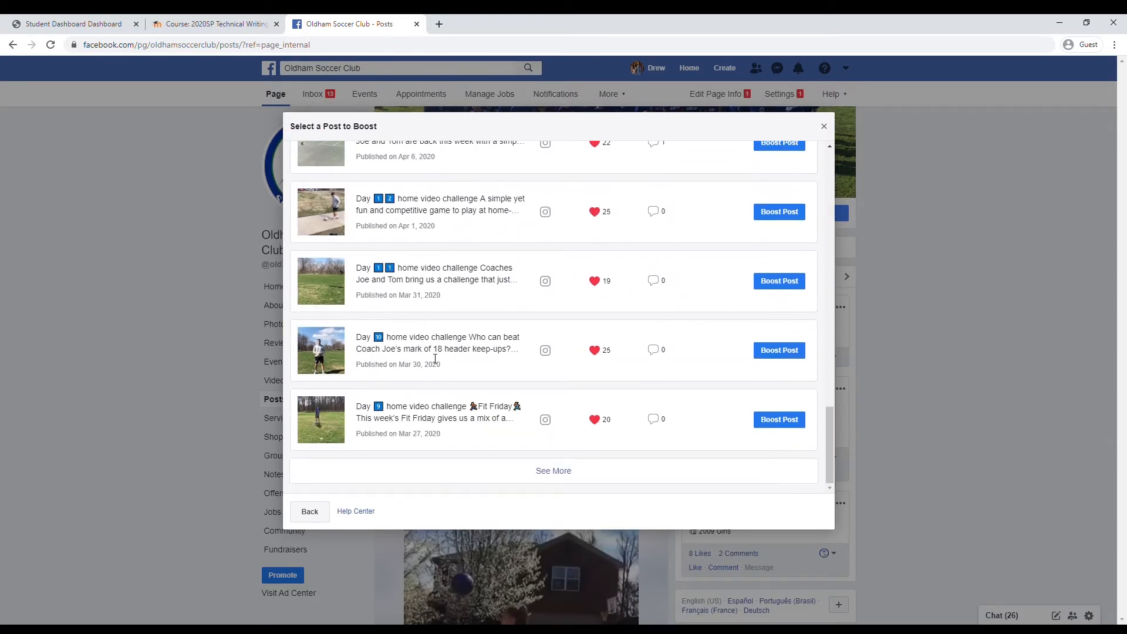
left_click(557, 473)
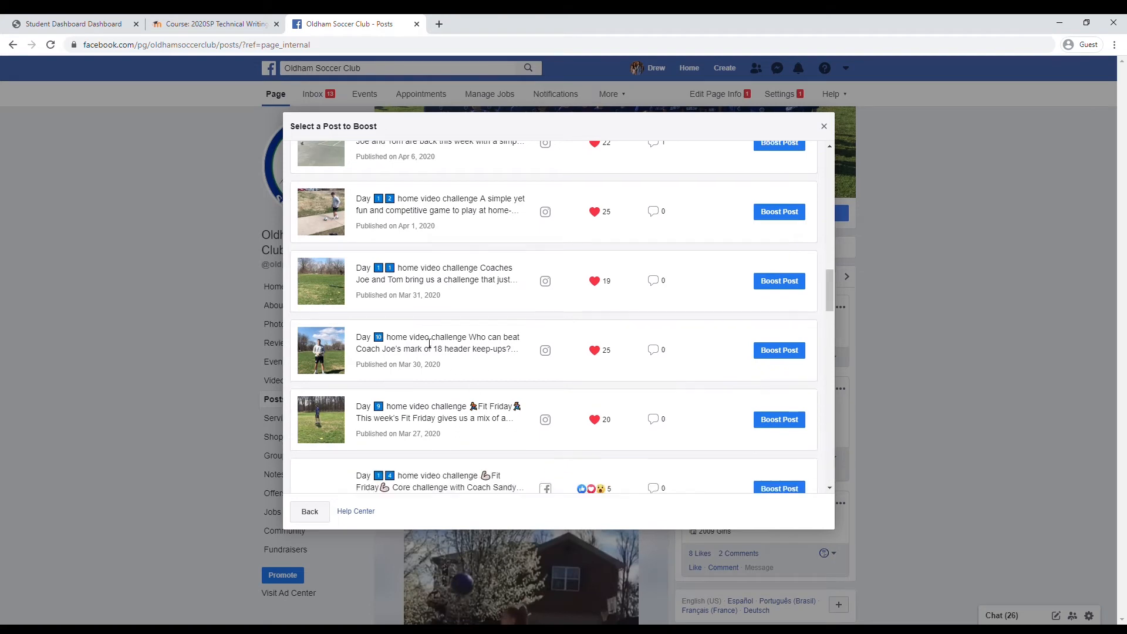
scroll(429, 343, "down", 15)
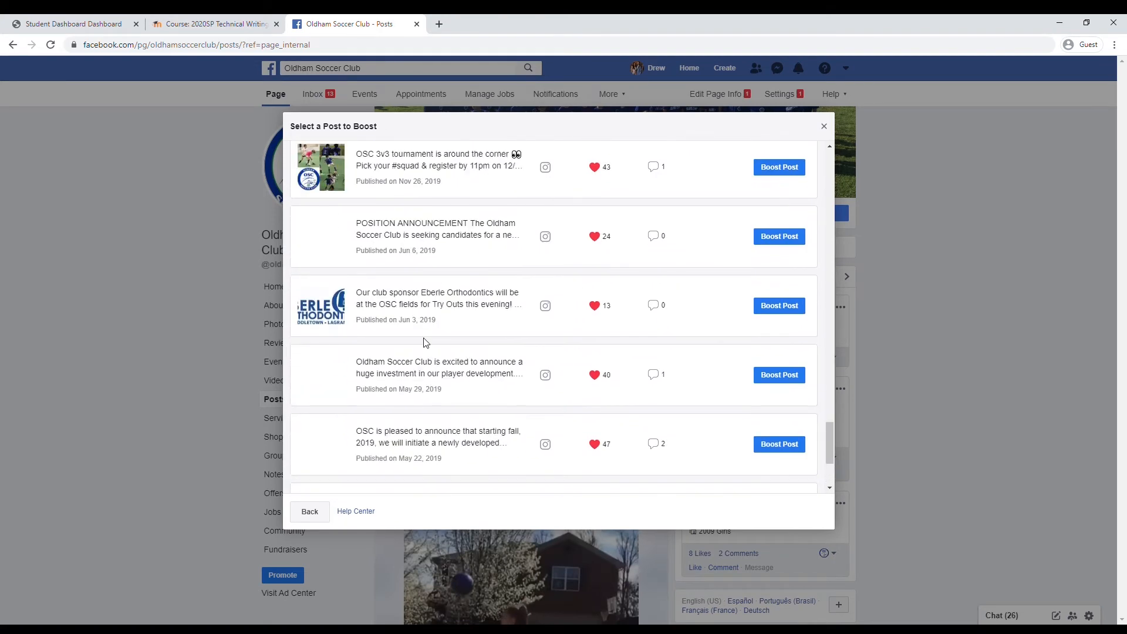
scroll(424, 344, "down", 3)
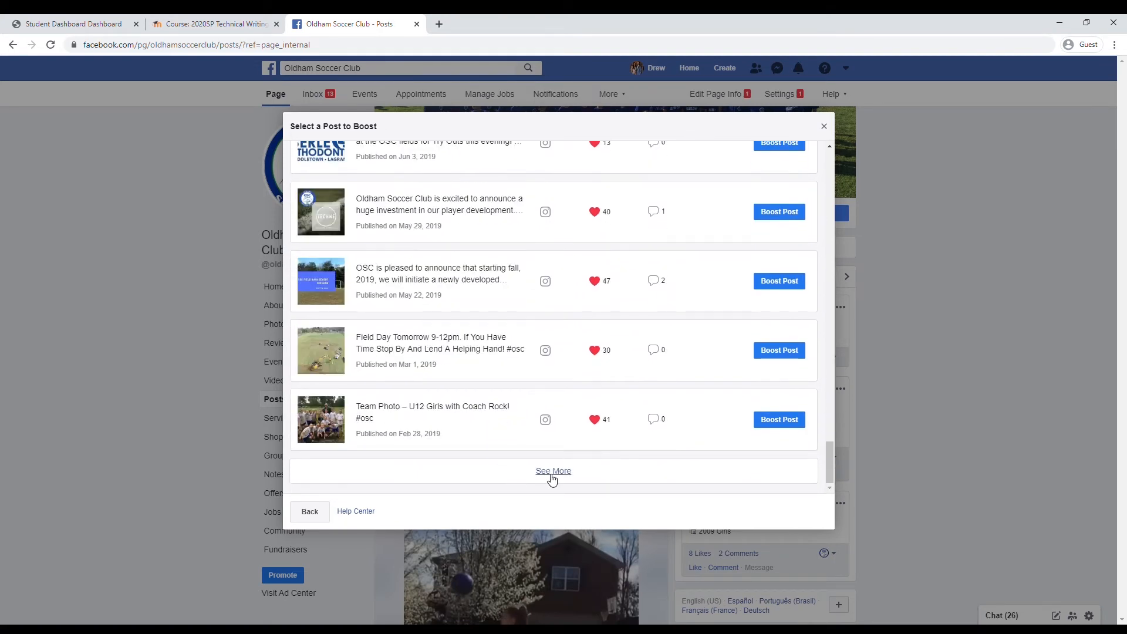
left_click(552, 477)
scroll(434, 375, "down", 4)
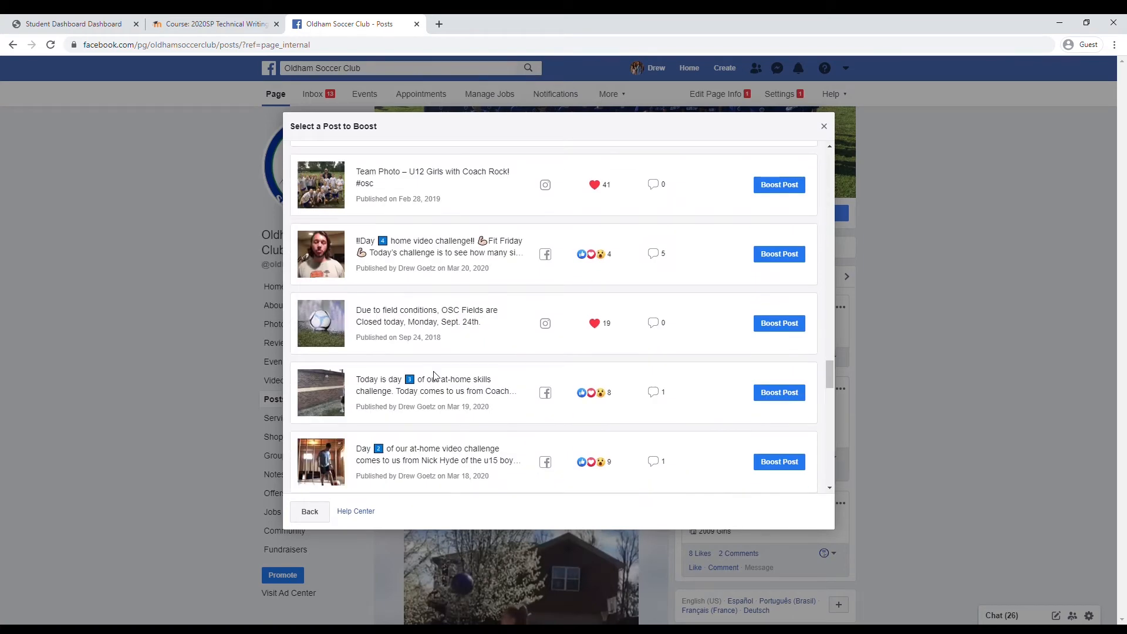
Step: Find the February 20, 2020 post about Spring Recreational Leagues registration and choose to boost it again
scroll(434, 376, "down", 8)
scroll(435, 375, "up", 4)
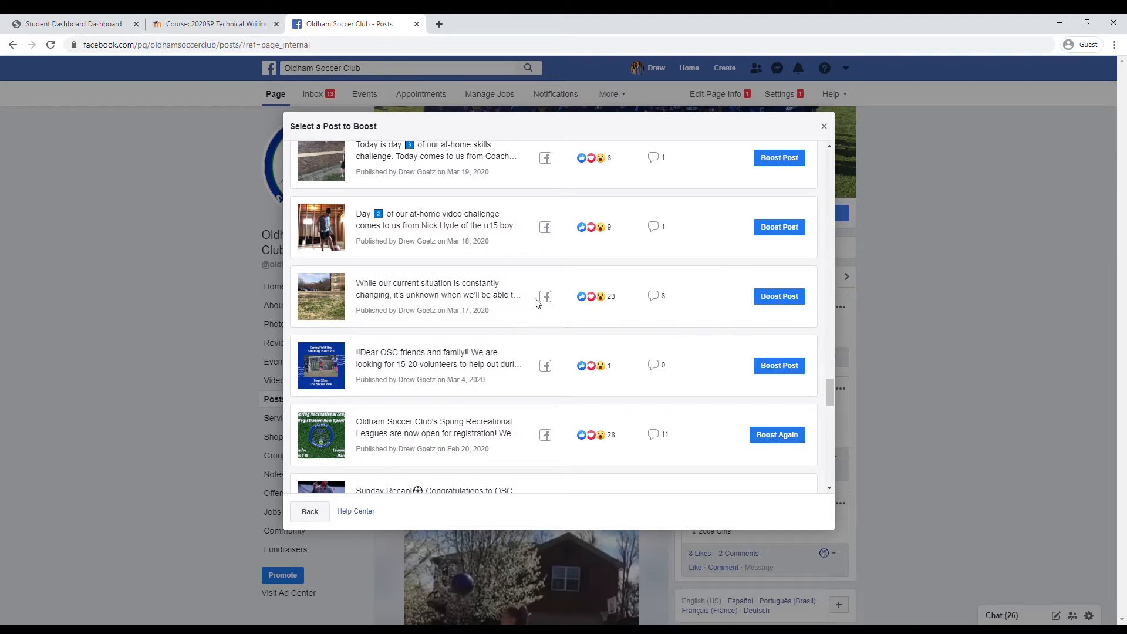
scroll(542, 293, "up", 2)
scroll(541, 293, "up", 2)
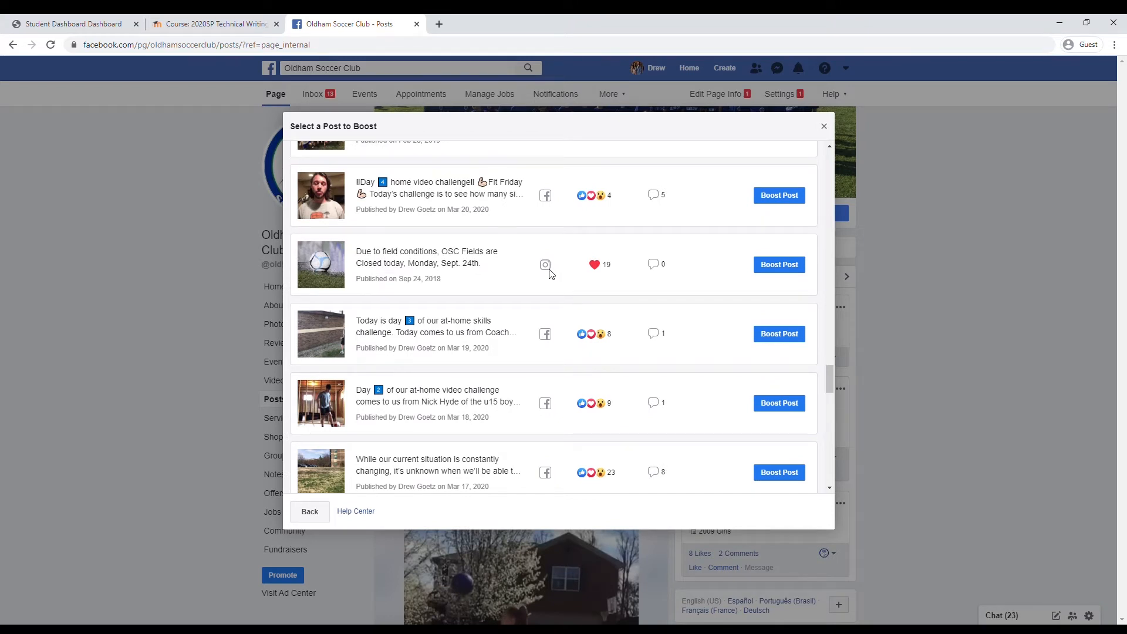
scroll(551, 274, "down", 1)
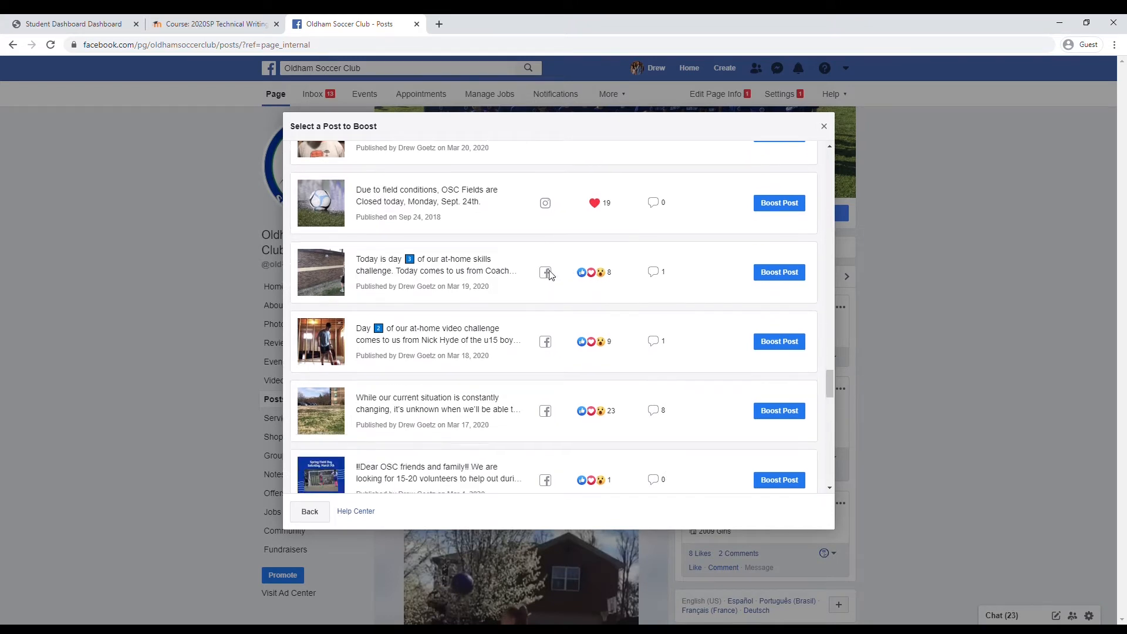
scroll(551, 274, "down", 3)
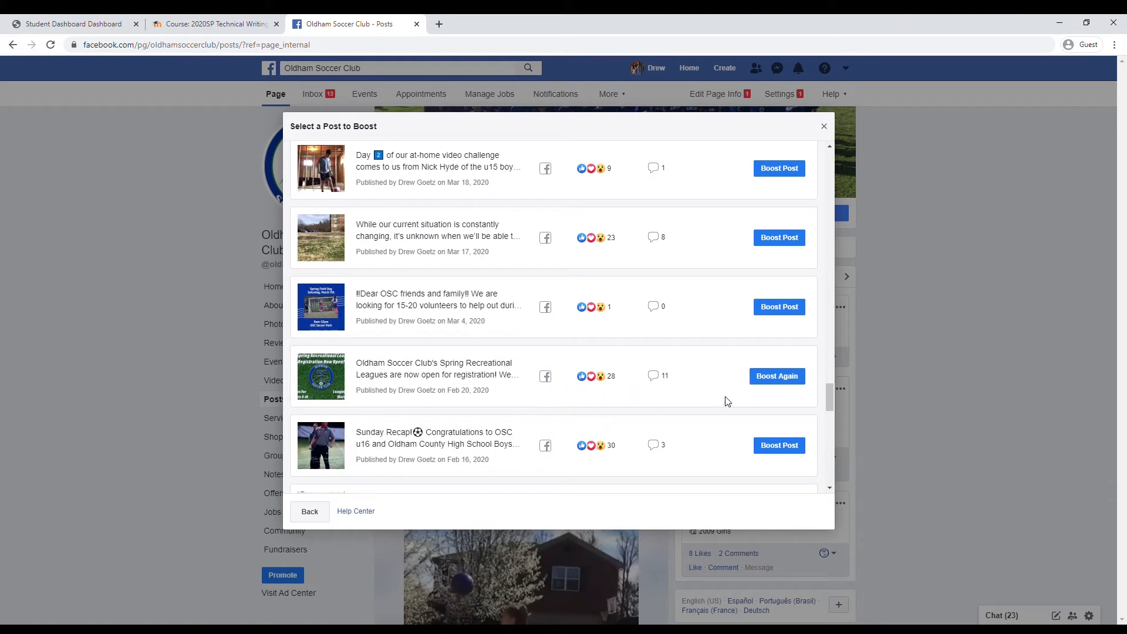
left_click(775, 377)
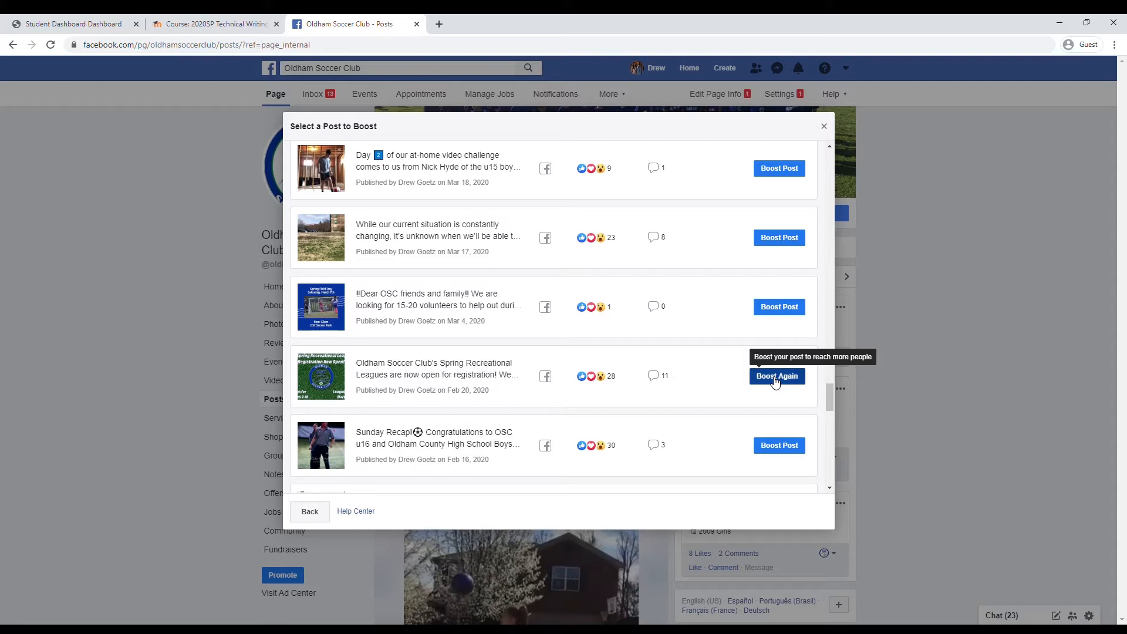
Step: Examine the ad preview, the special ad category setting and the OSC audience's locations, ages, interests and behaviors
scroll(636, 302, "down", 2)
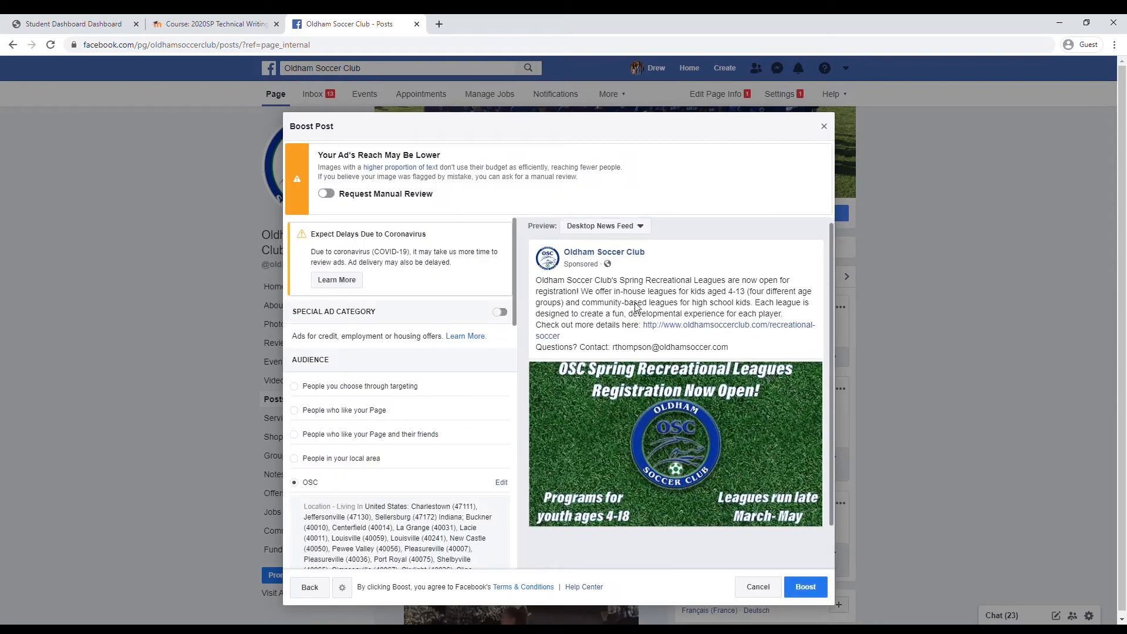
scroll(636, 302, "up", 1)
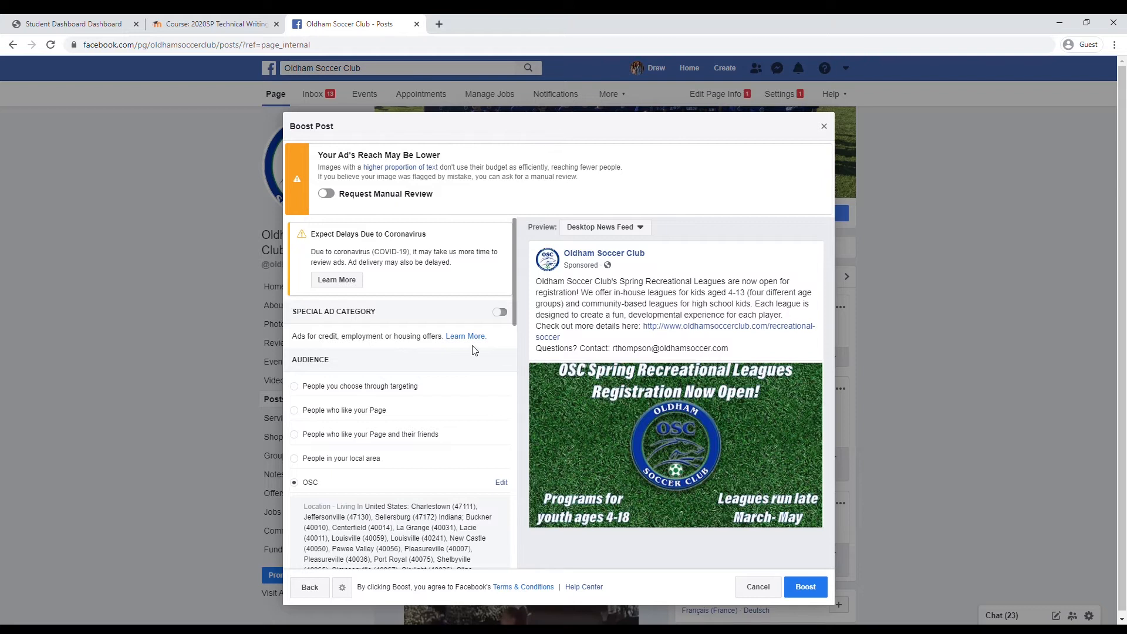
scroll(414, 322, "down", 1)
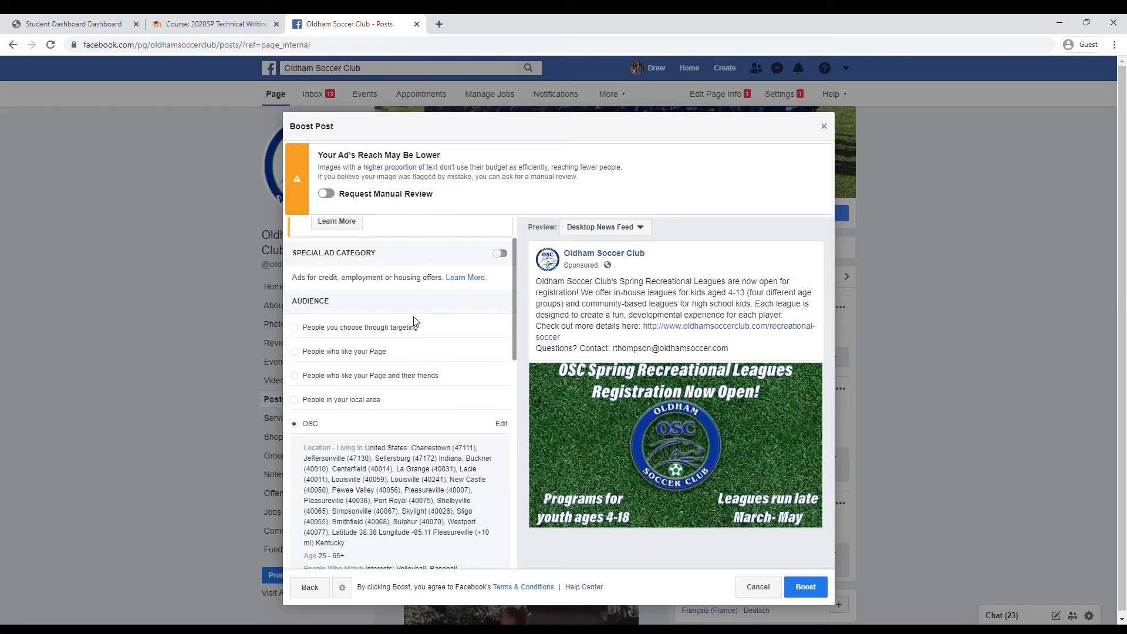
scroll(437, 320, "up", 1)
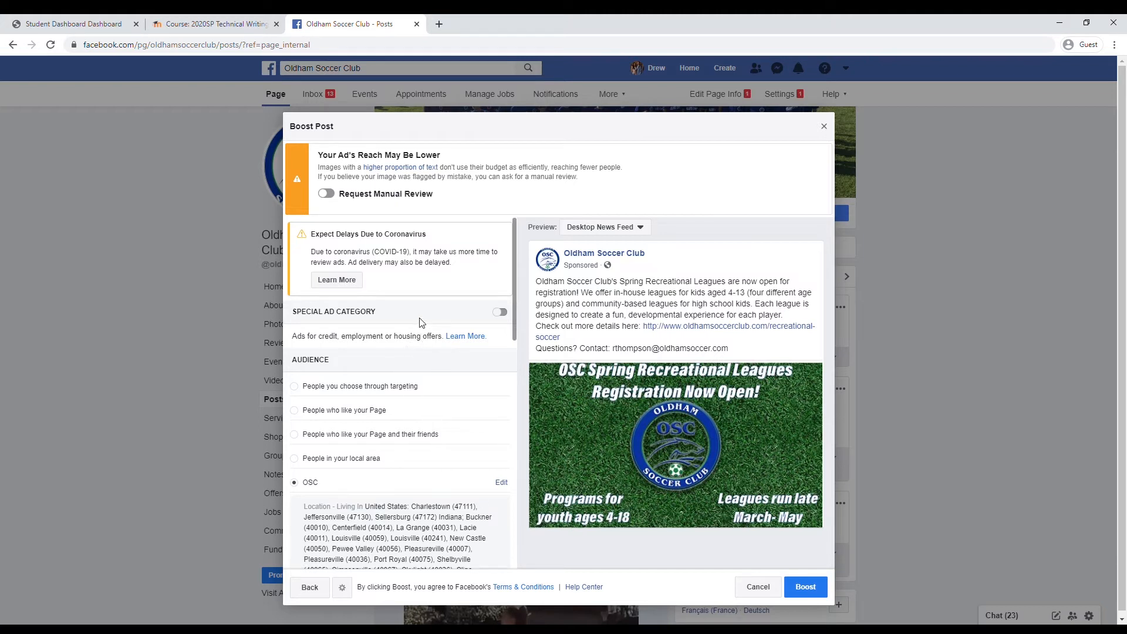
scroll(421, 322, "down", 2)
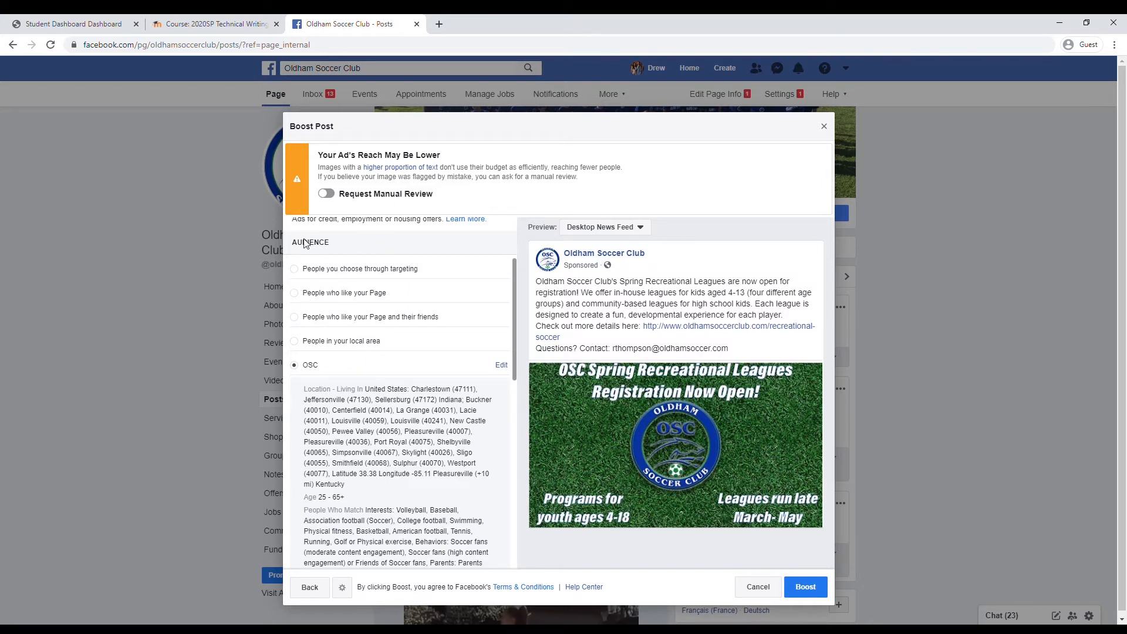
scroll(360, 352, "down", 2)
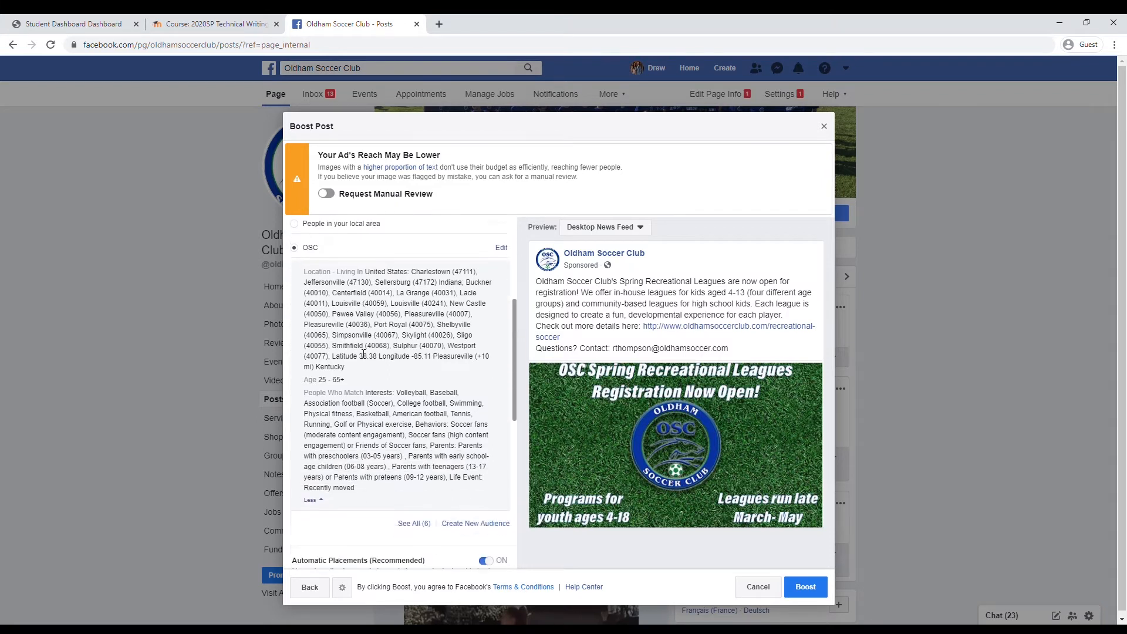
scroll(364, 354, "down", 1)
scroll(405, 423, "up", 1)
left_click_drag(371, 393, 444, 425)
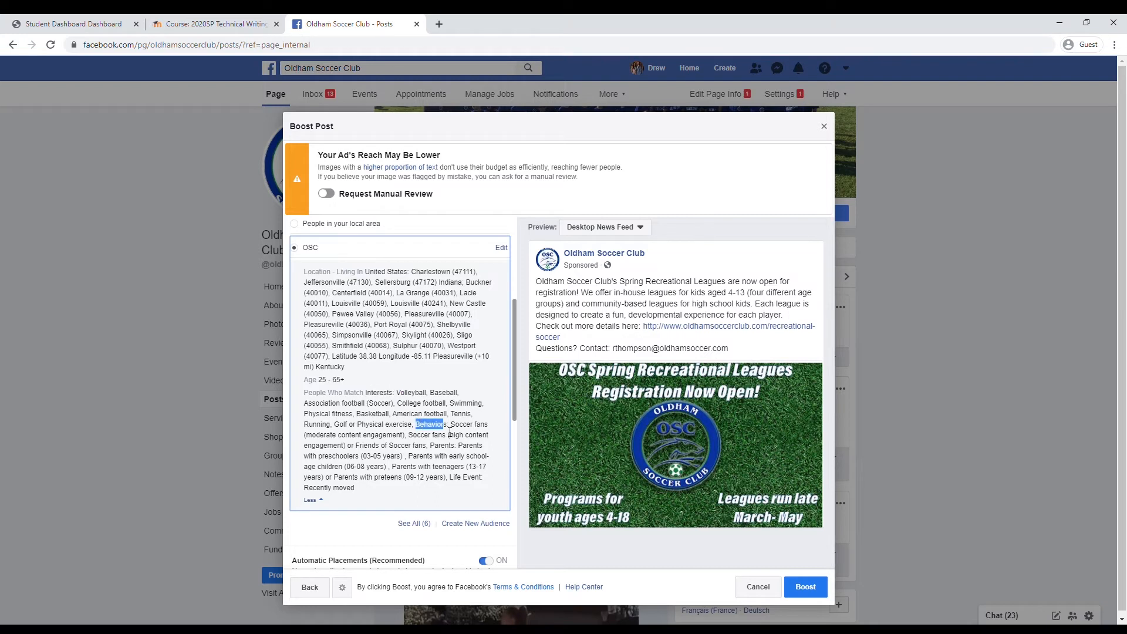
left_click(401, 495)
scroll(401, 495, "down", 1)
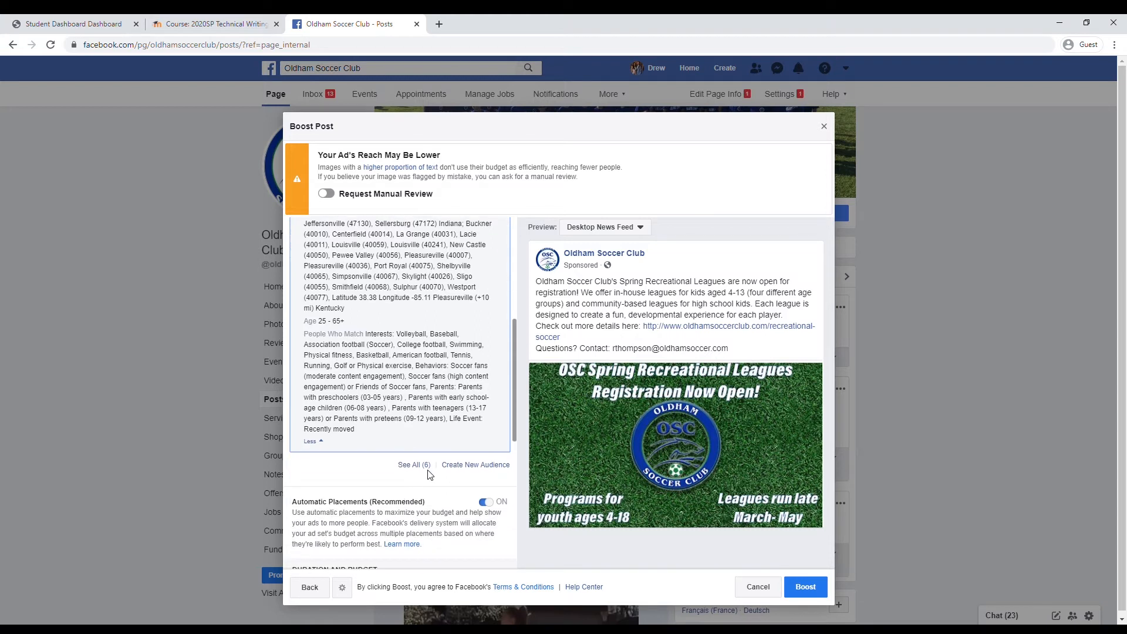
scroll(327, 459, "up", 1)
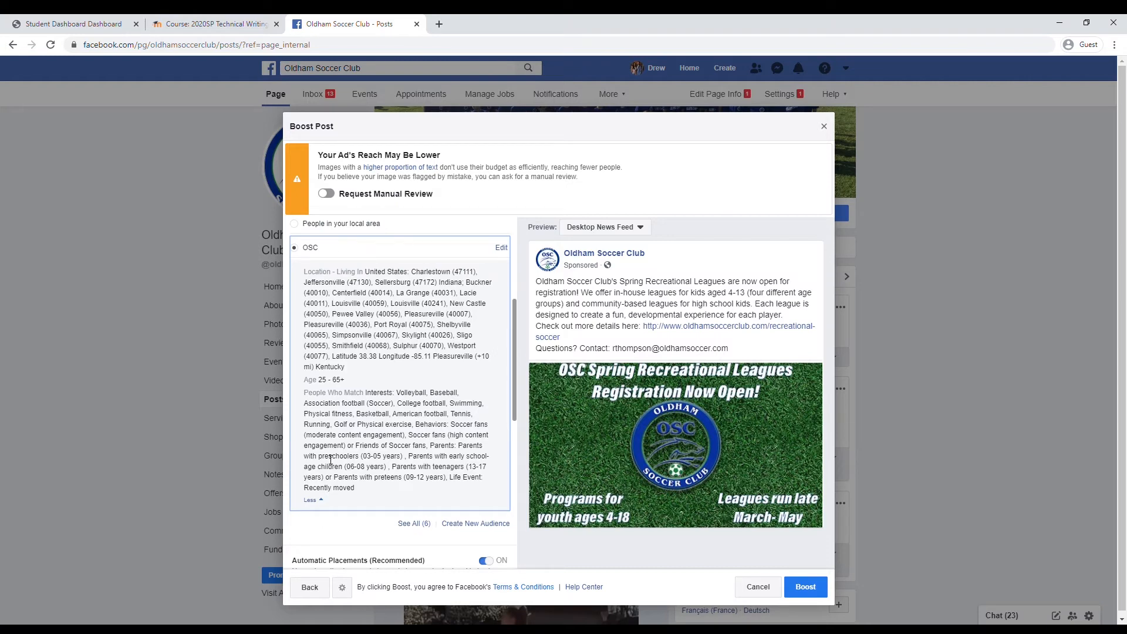
scroll(394, 471, "down", 1)
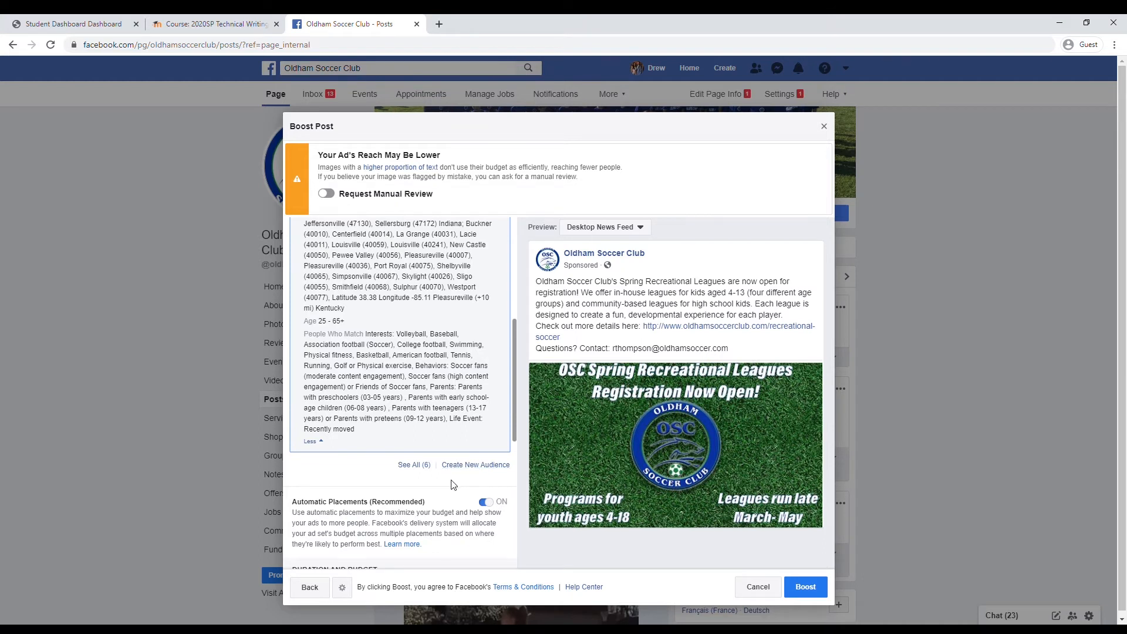
Step: Try lowering the boost's duration by one day, restore it to 14 days, and check the end date calendar without changing the date
scroll(452, 485, "down", 1)
scroll(452, 485, "down", 4)
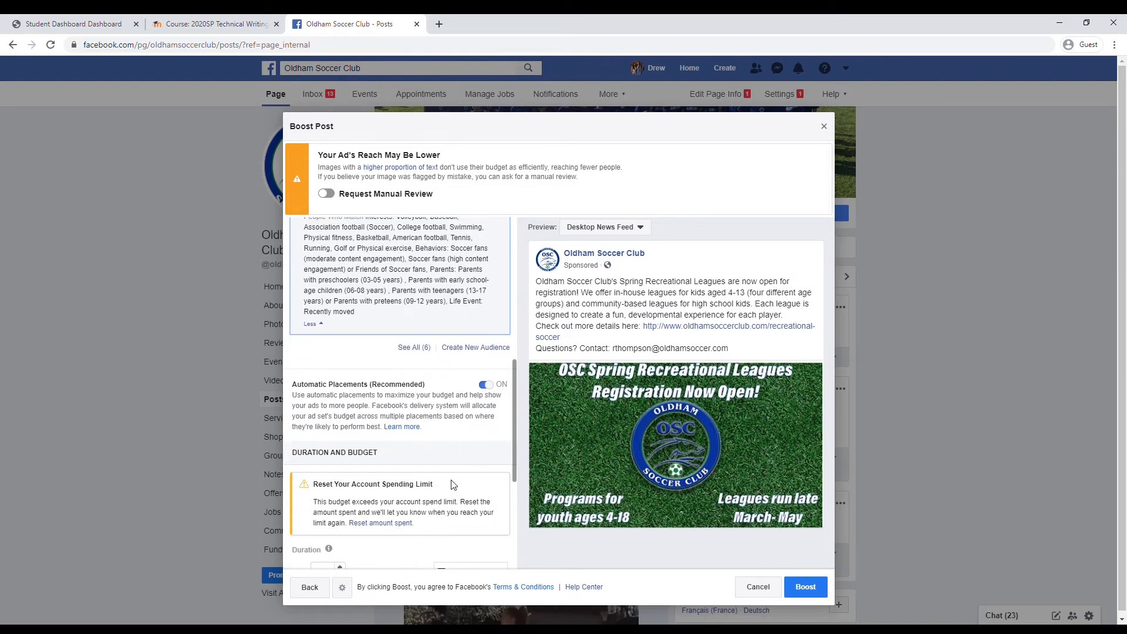
scroll(452, 484, "down", 1)
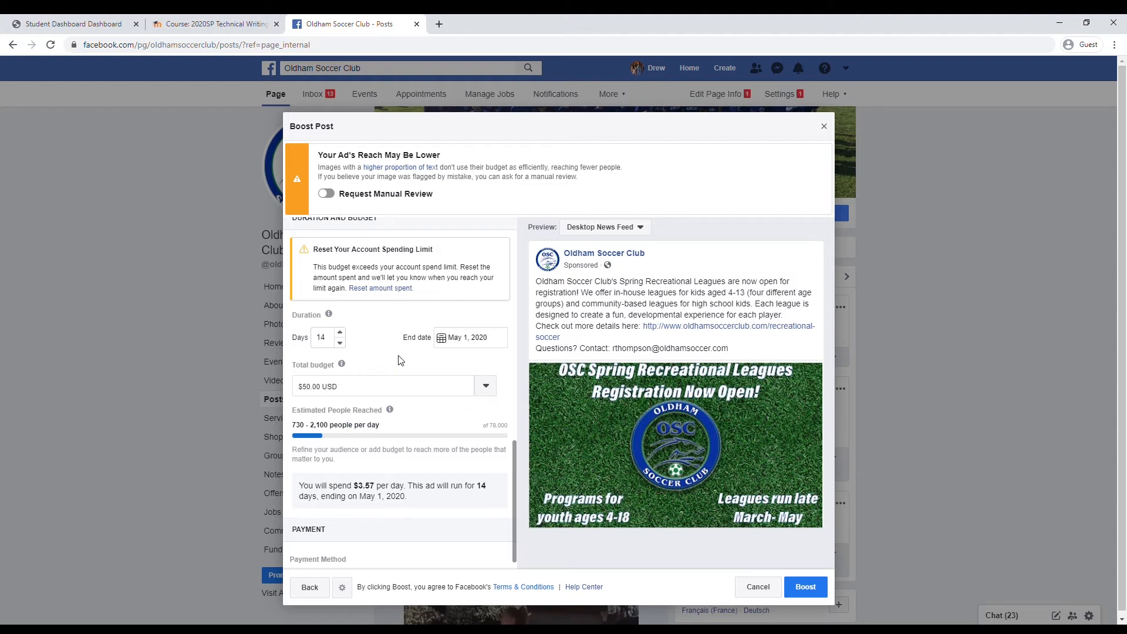
left_click(340, 344)
left_click(340, 333)
left_click(442, 340)
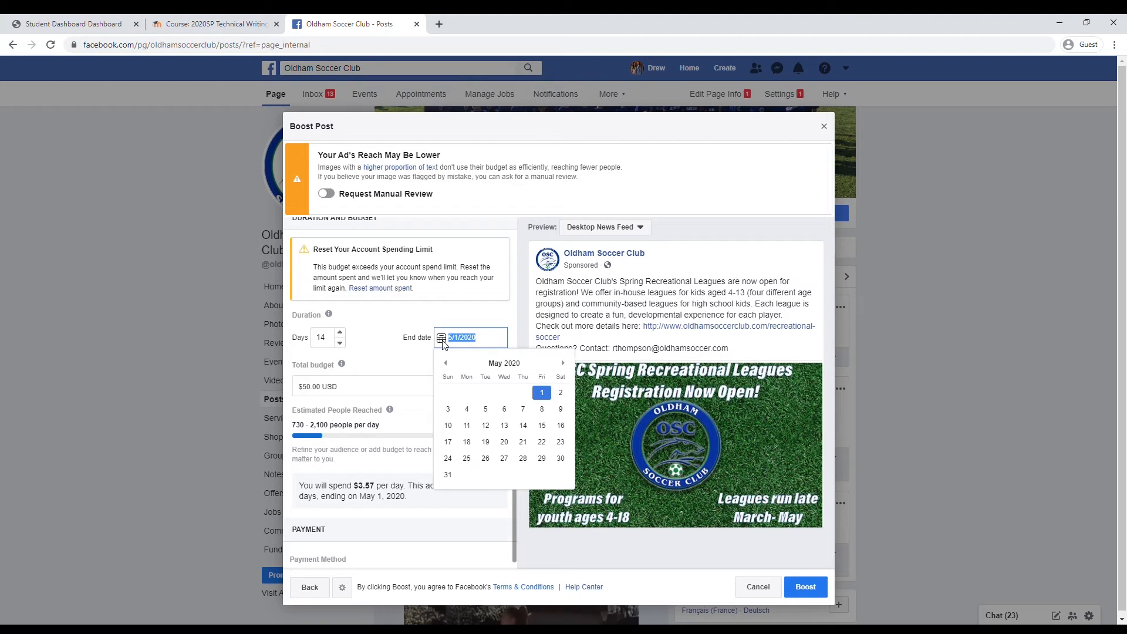
left_click(419, 357)
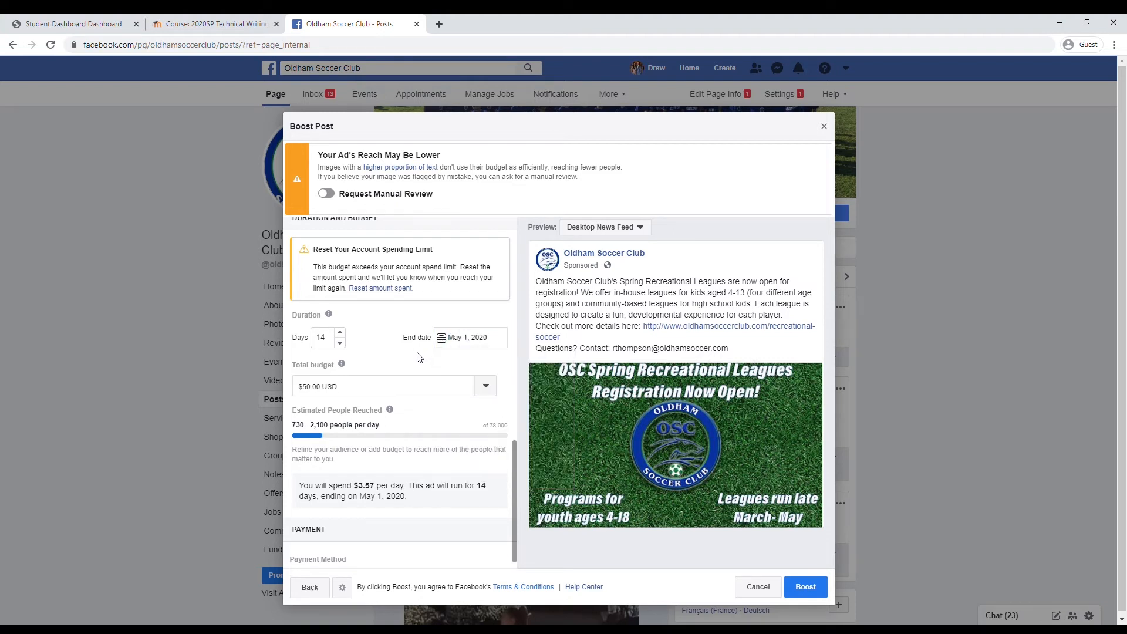
Step: Set the boost's total budget to $70.00 USD and review the resulting daily spend statement
scroll(419, 357, "down", 1)
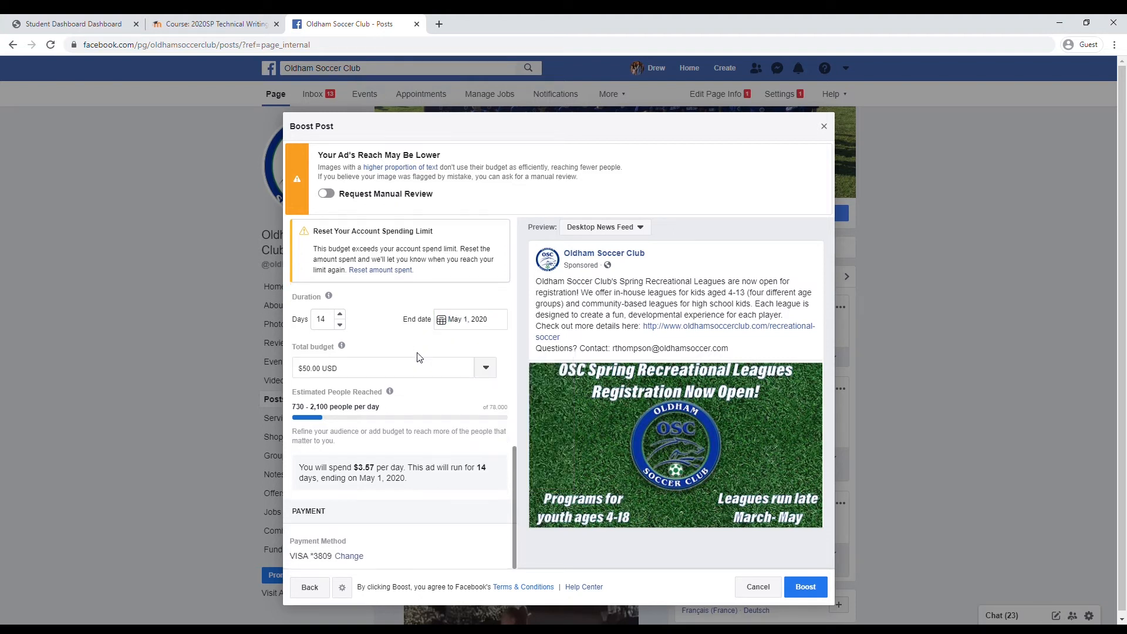
left_click(486, 370)
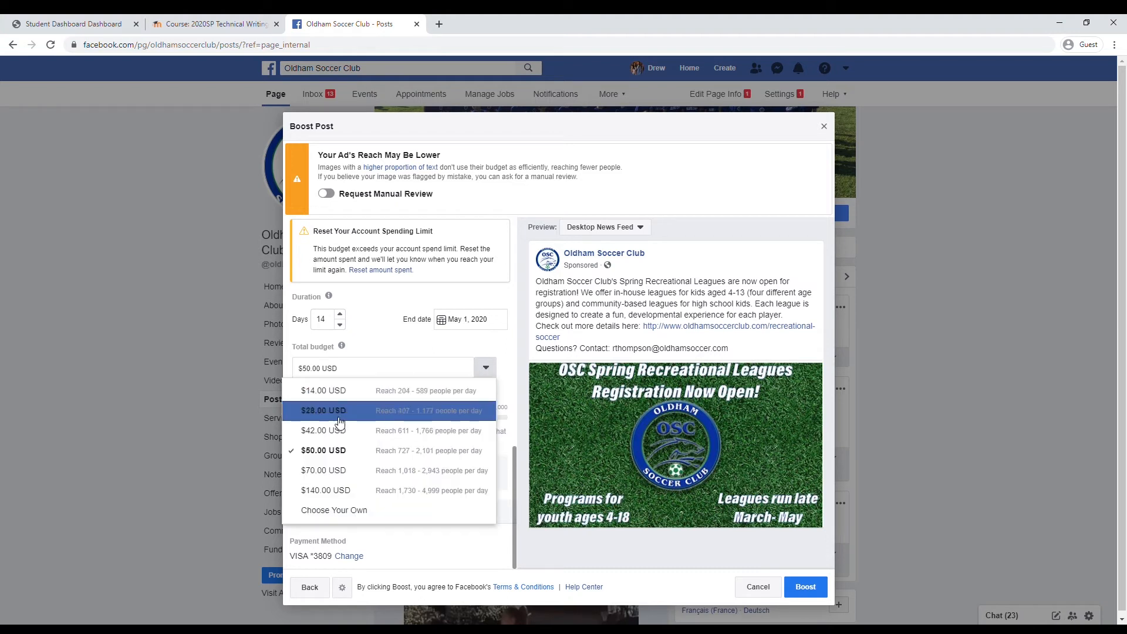
left_click(343, 470)
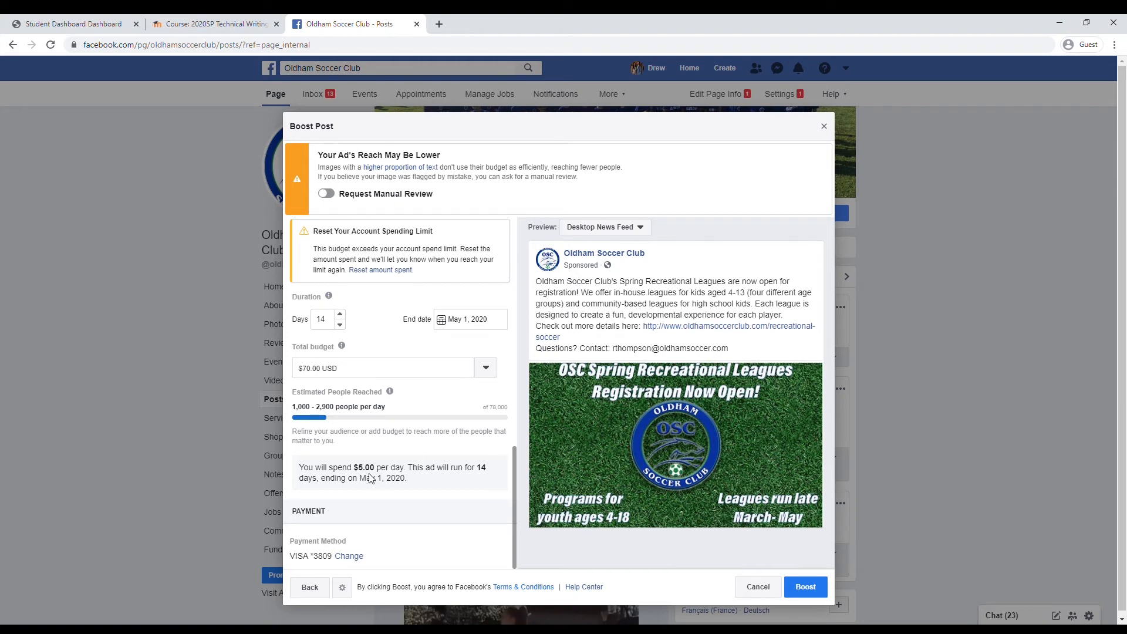
left_click_drag(300, 470, 409, 474)
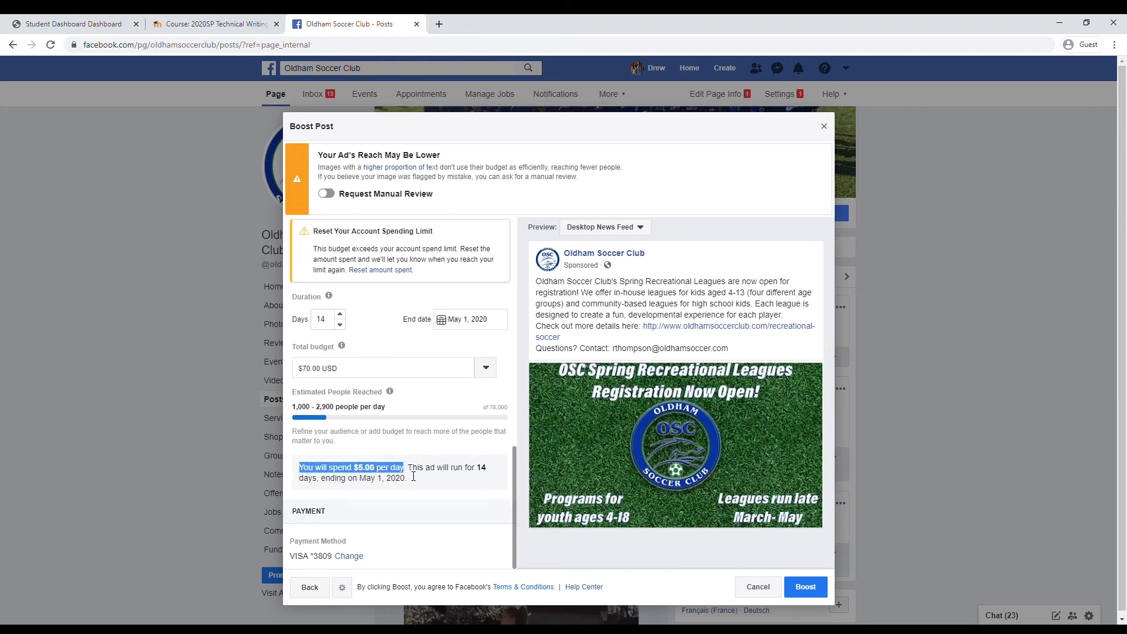
left_click(418, 489)
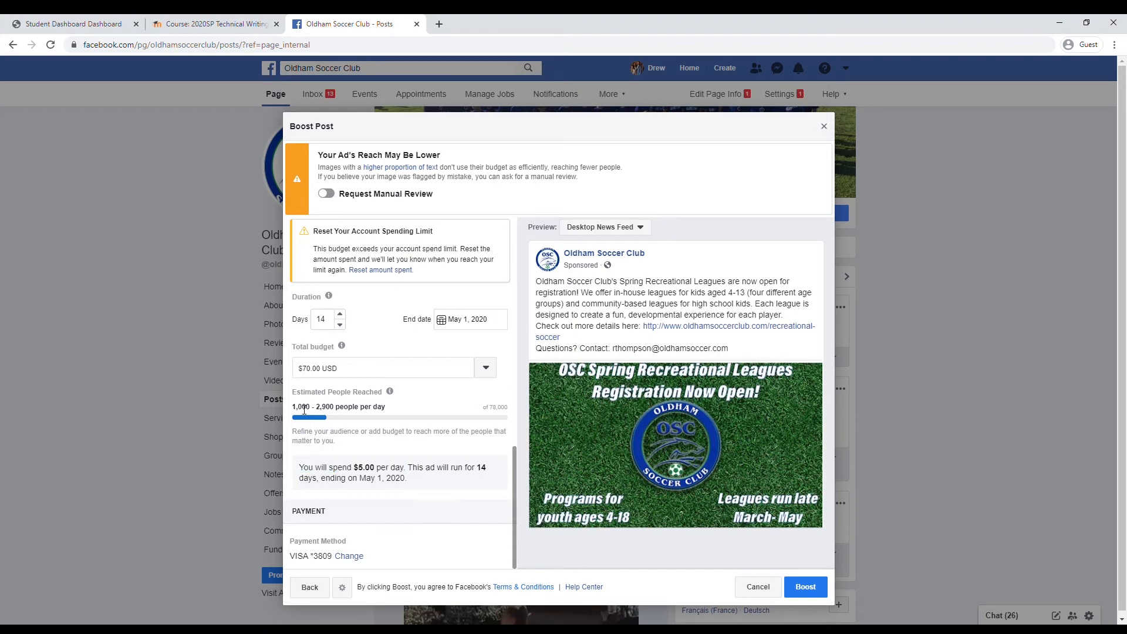
Step: Review the boost's estimated people reached per day, and cancel the ad without saving a draft
left_click_drag(305, 413, 388, 413)
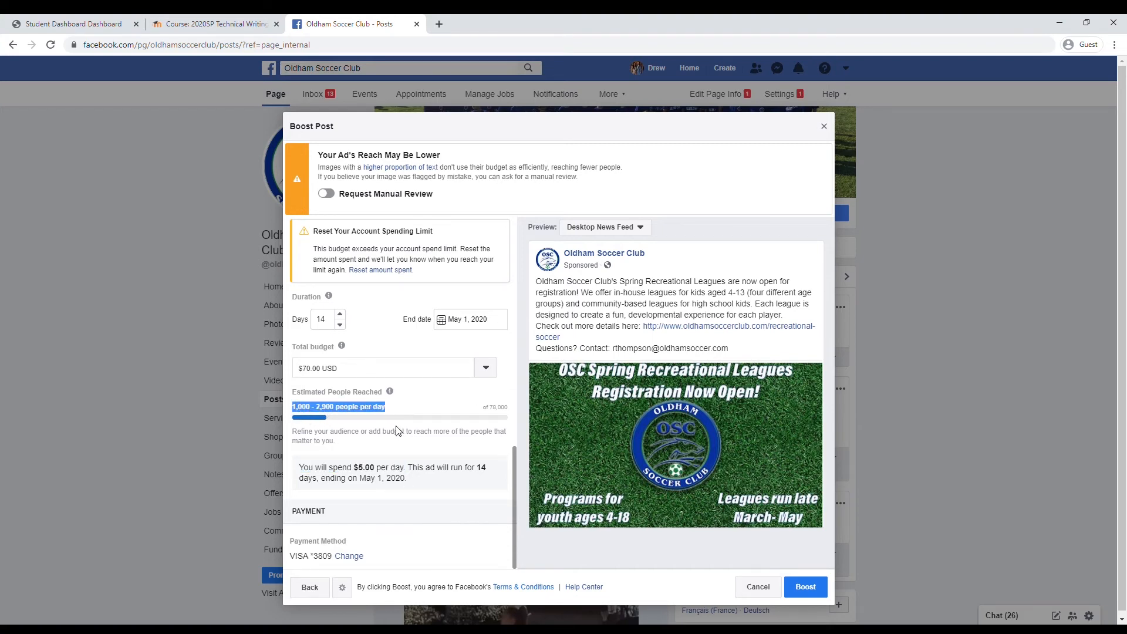
left_click(409, 446)
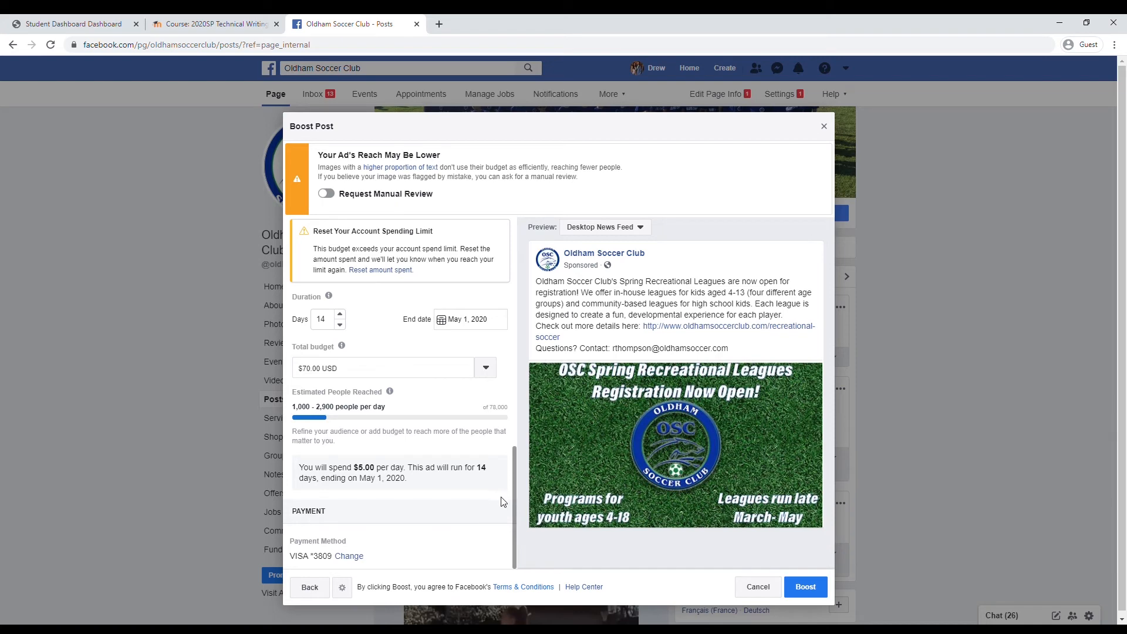
left_click(759, 588)
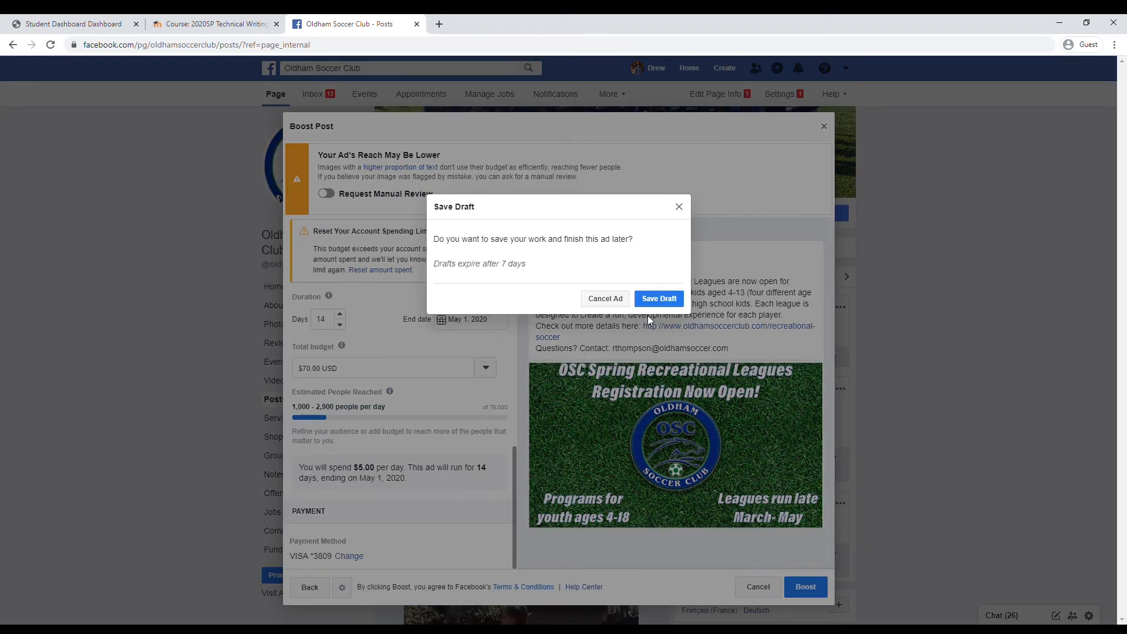
left_click(621, 301)
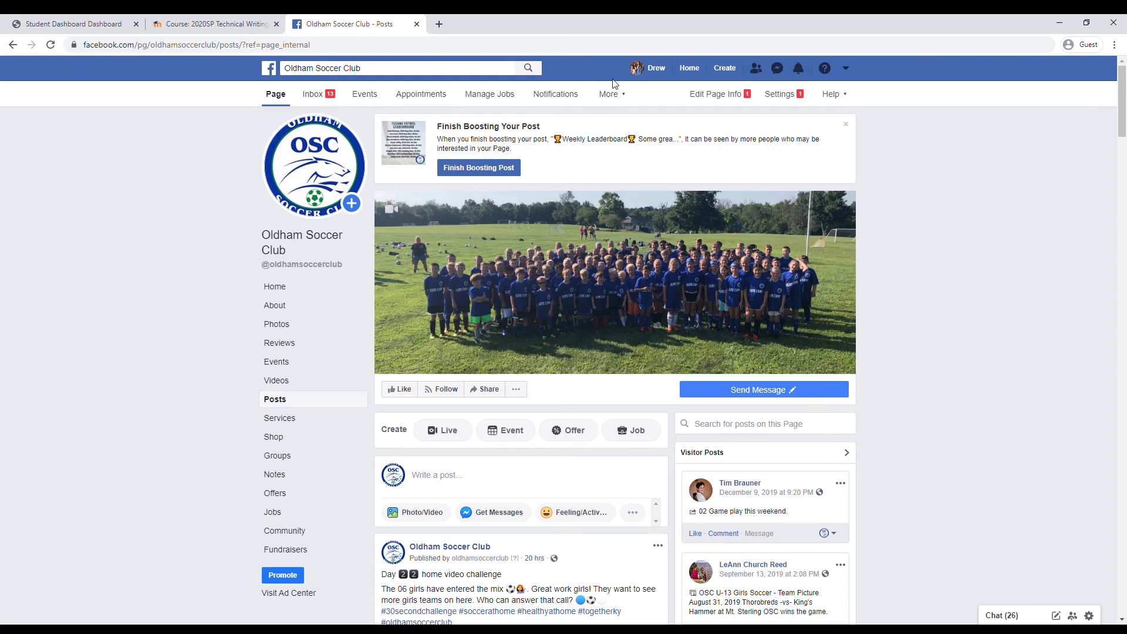
Step: Open the page's Publishing Tools and check the video performance details of the Day 22 home video challenge post
left_click(608, 94)
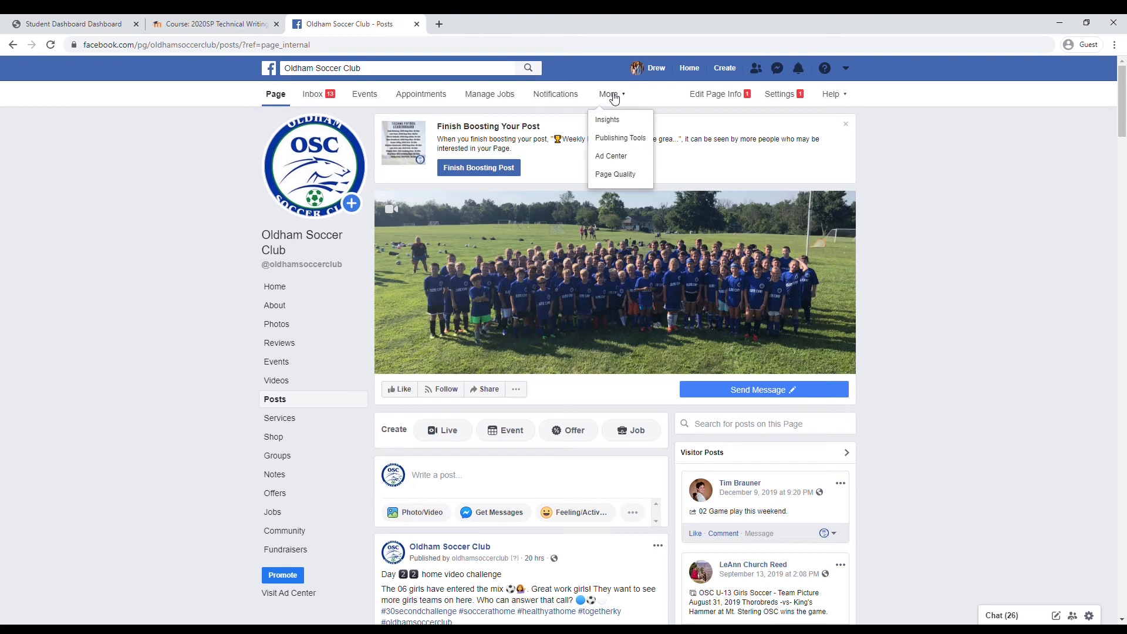
left_click(627, 140)
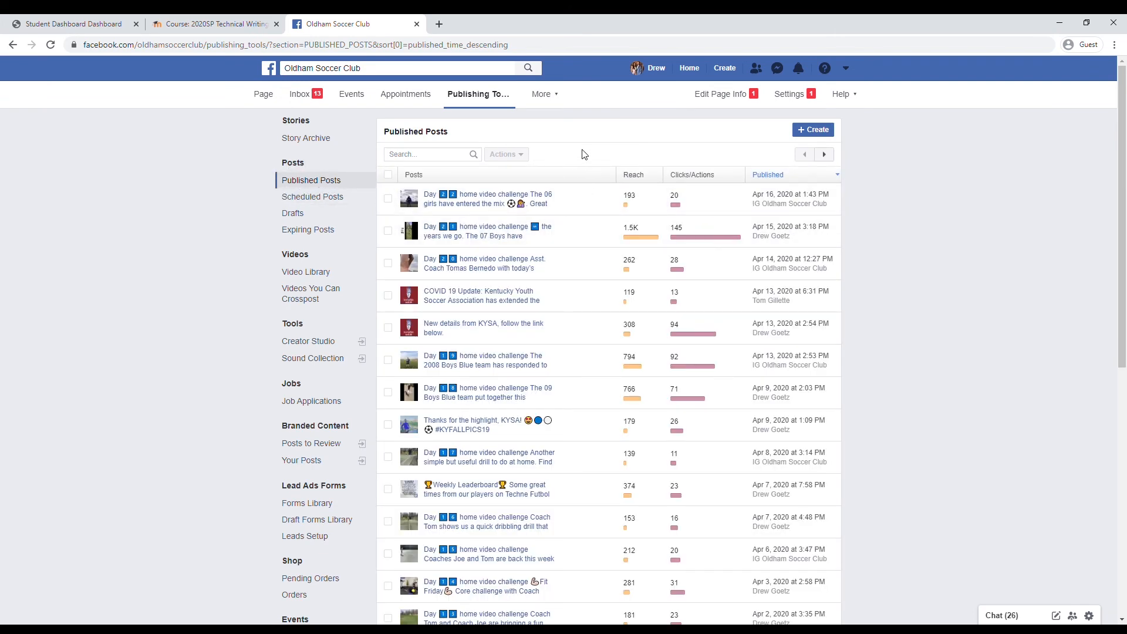
scroll(579, 157, "down", 1)
scroll(575, 160, "up", 1)
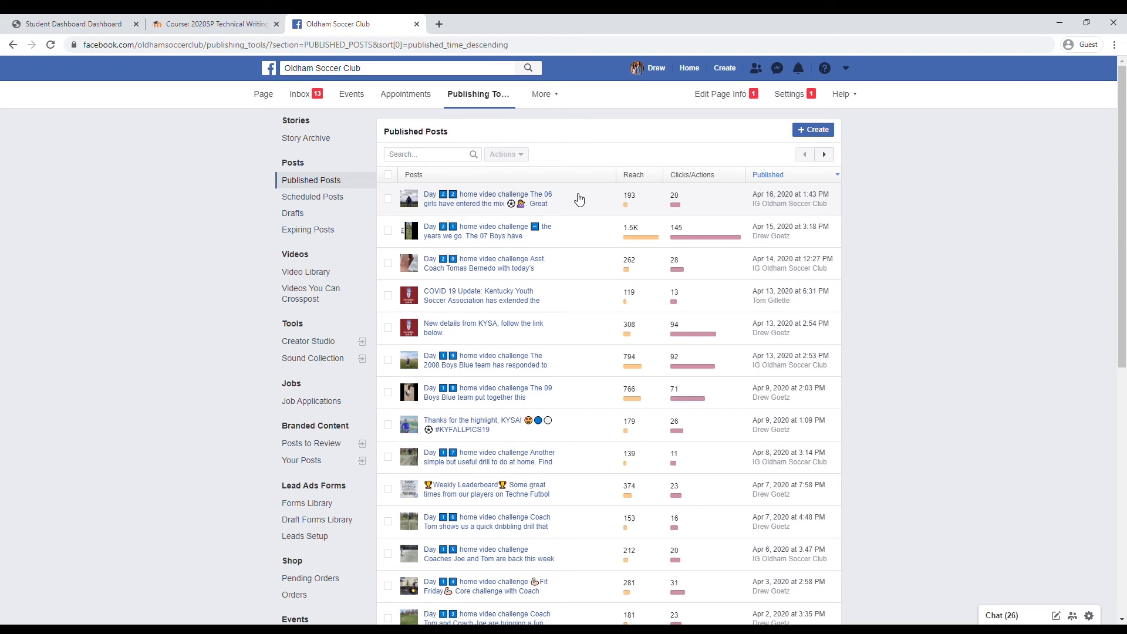
left_click(536, 200)
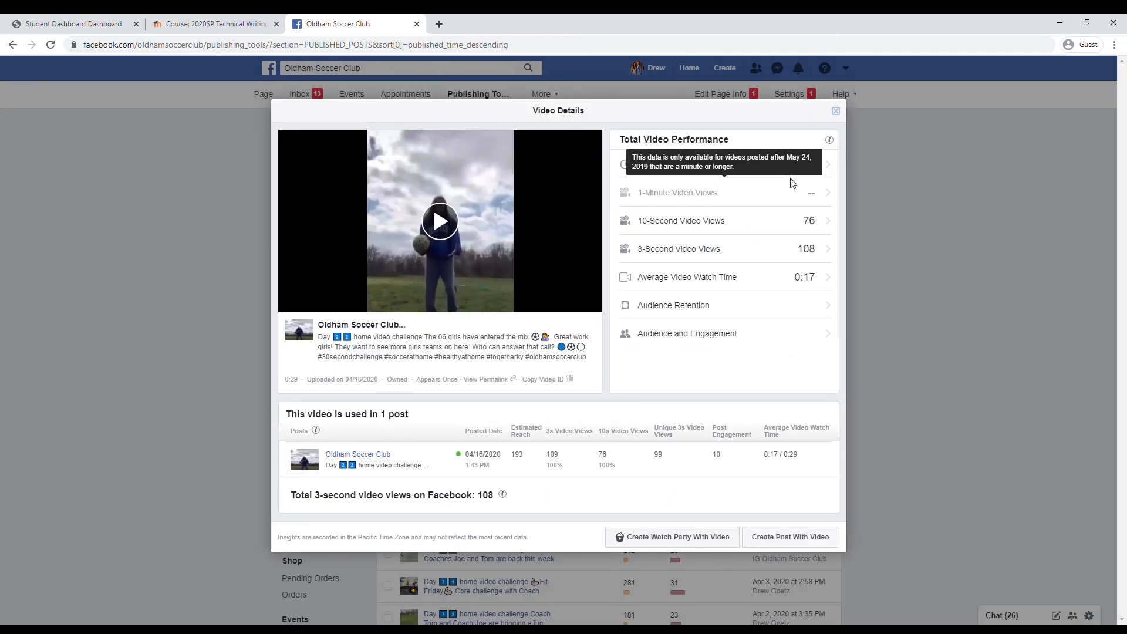
left_click(836, 112)
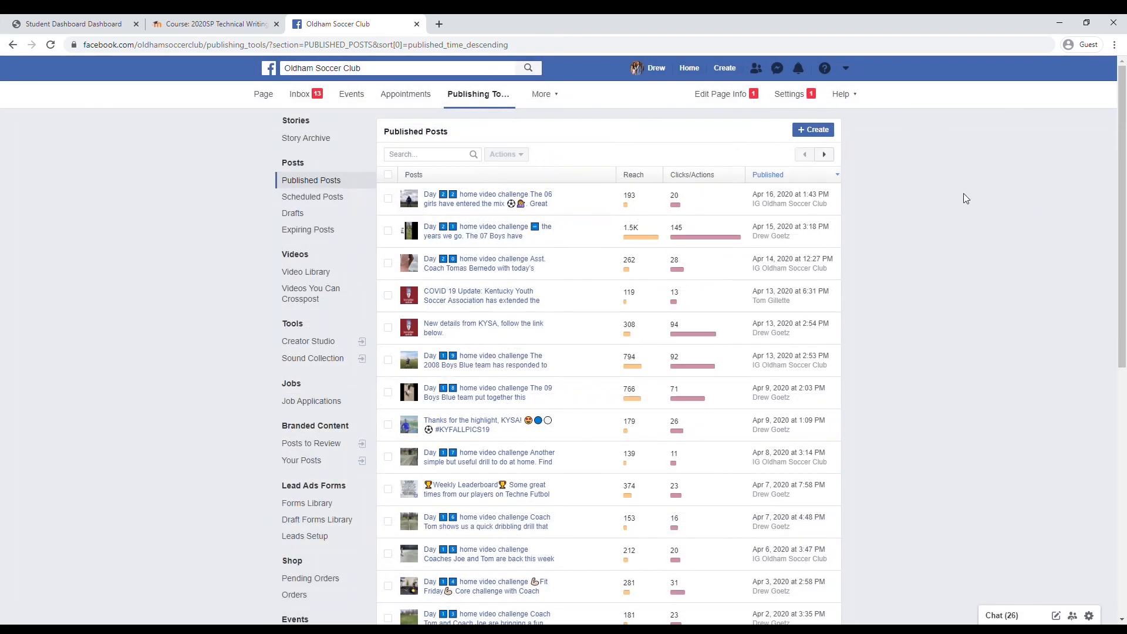
Step: Open the page's Ad Center and look through its completed post engagement ads
left_click(545, 98)
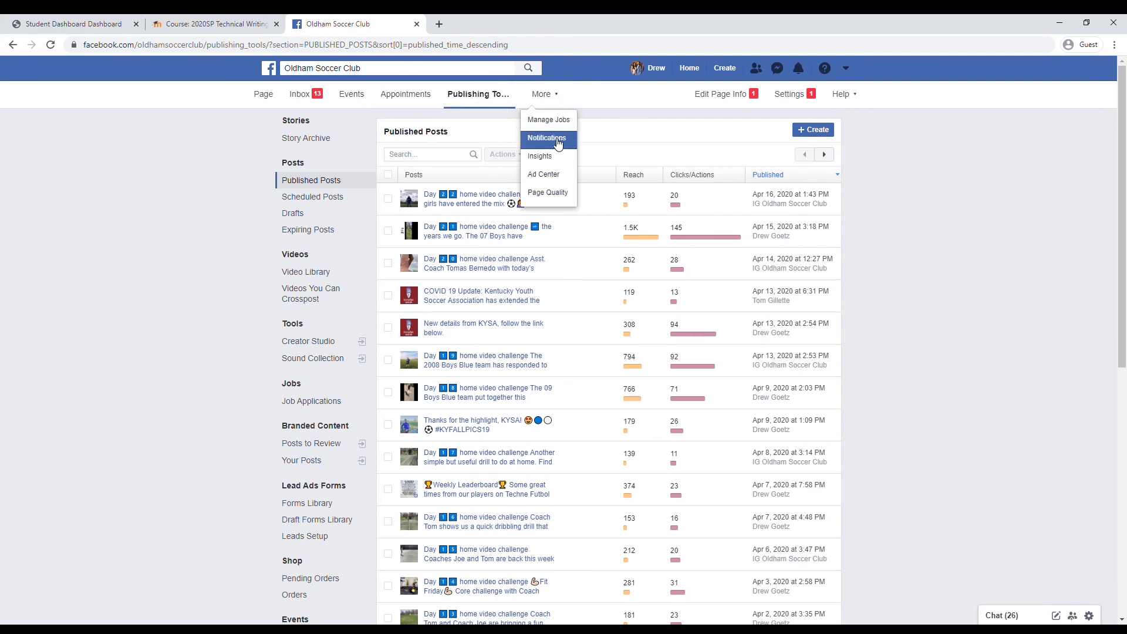
left_click(559, 177)
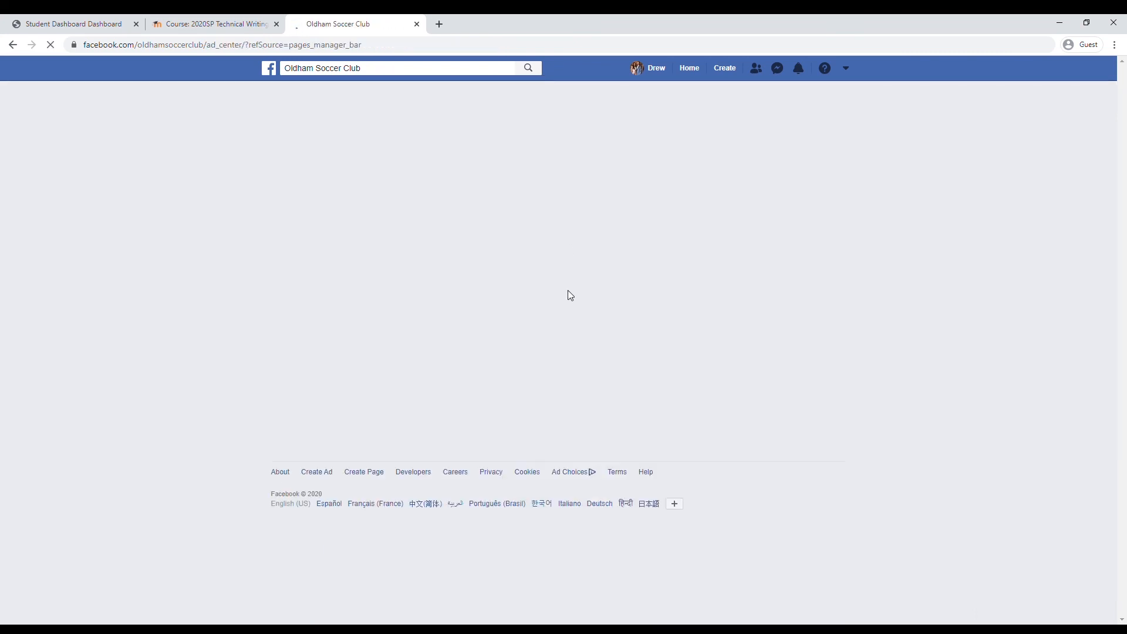
scroll(564, 277, "down", 10)
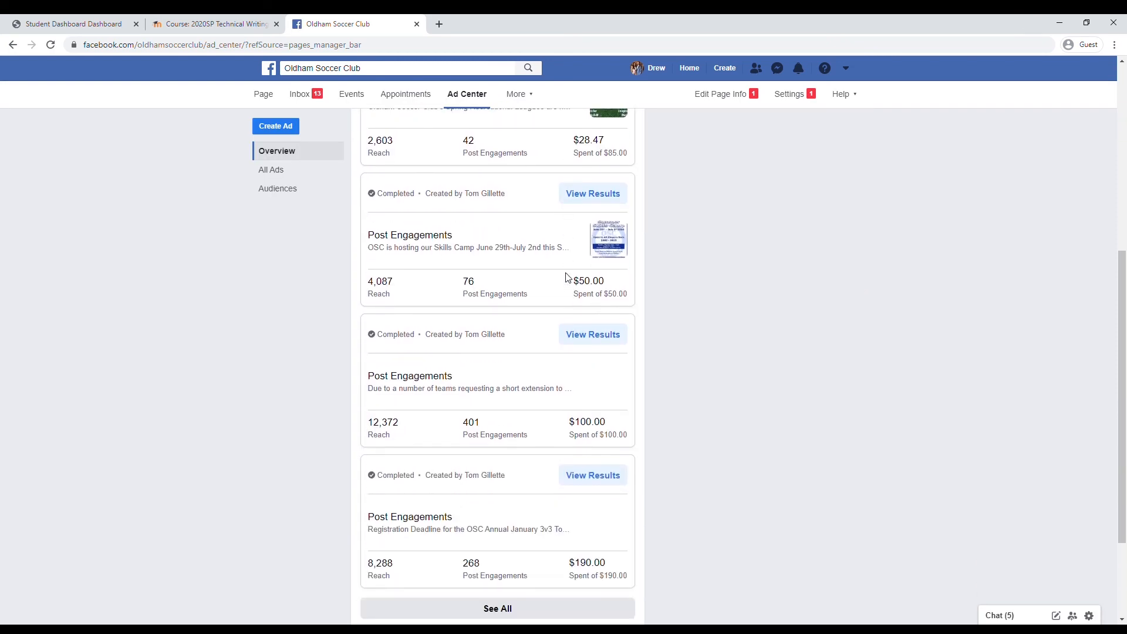
scroll(567, 278, "up", 1)
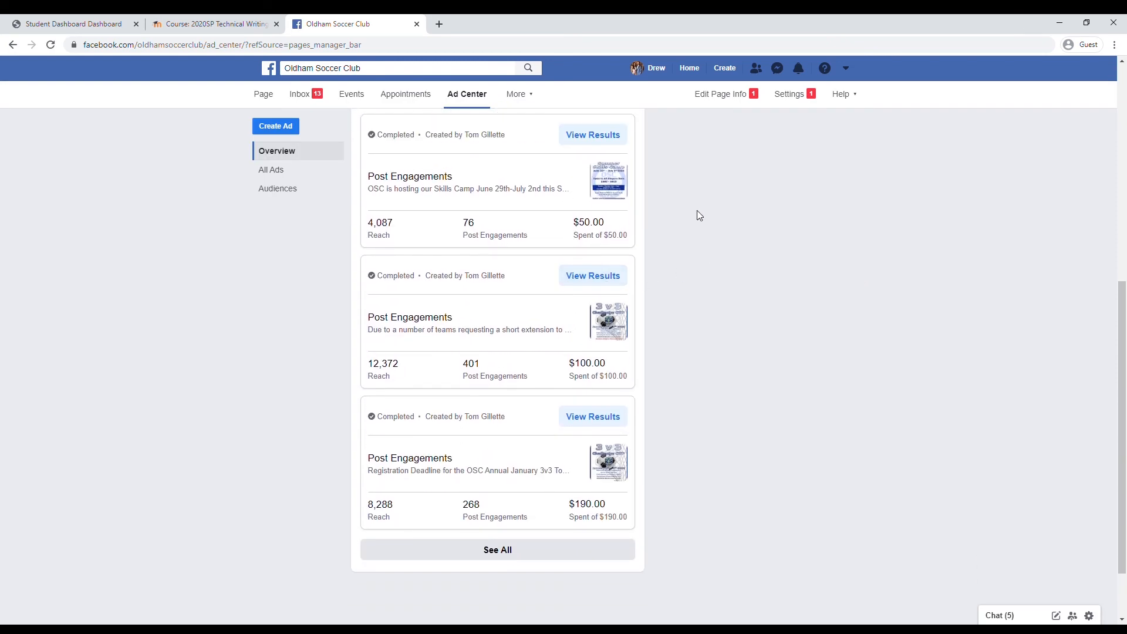
Step: View the results of the completed Skills Camp ad, examining its performance, engagement activity, details and audience
left_click(594, 139)
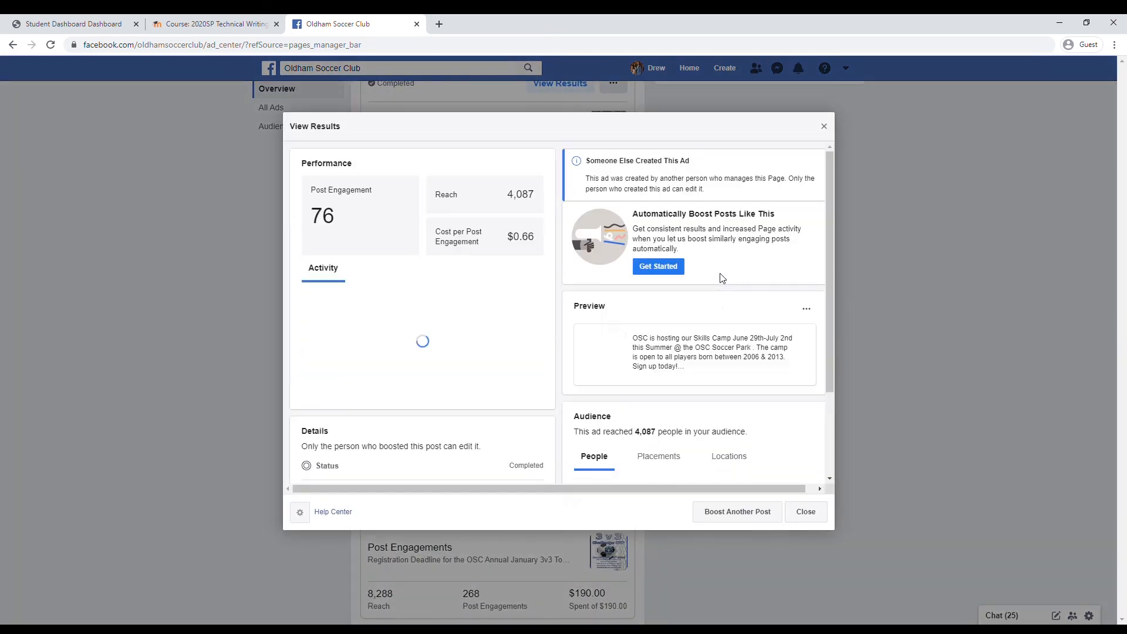
scroll(727, 299, "down", 3)
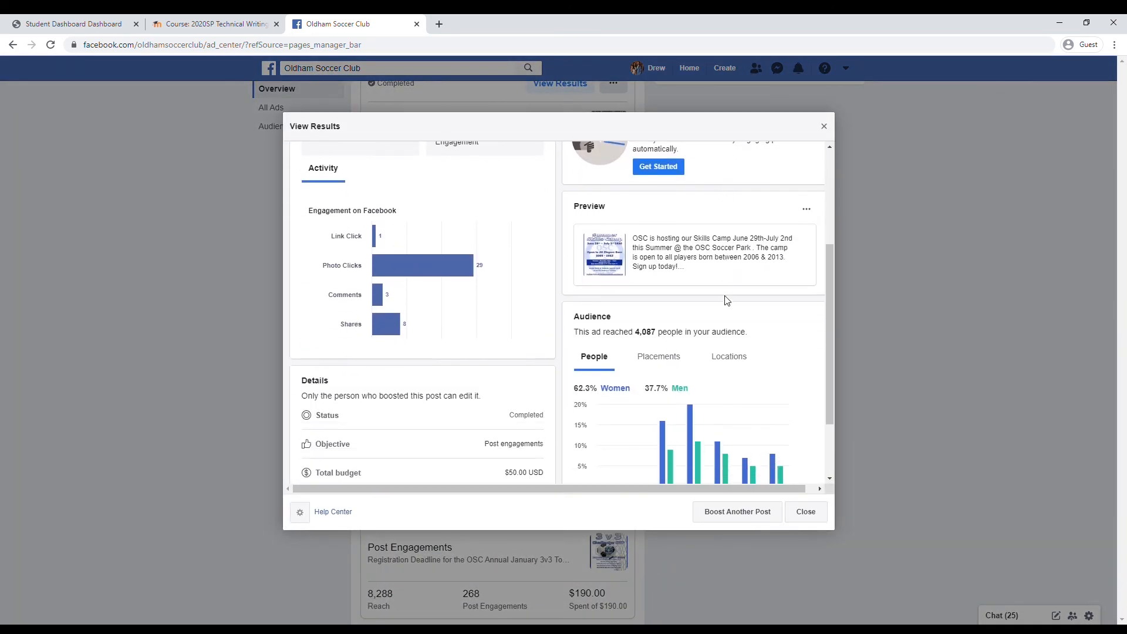
scroll(727, 300, "down", 3)
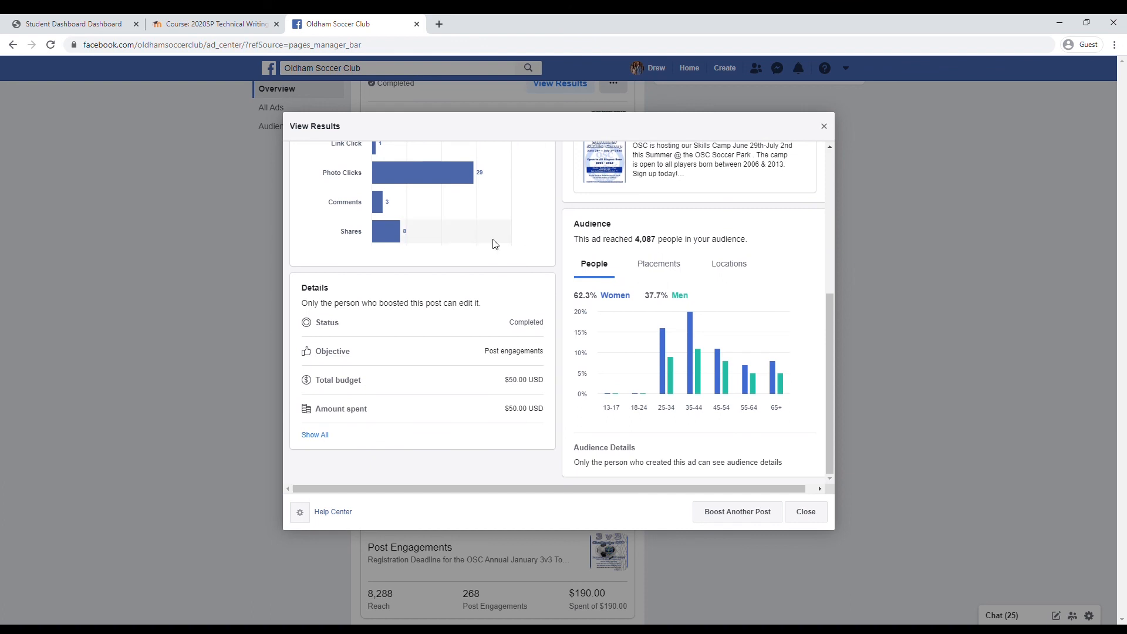
scroll(496, 244, "up", 8)
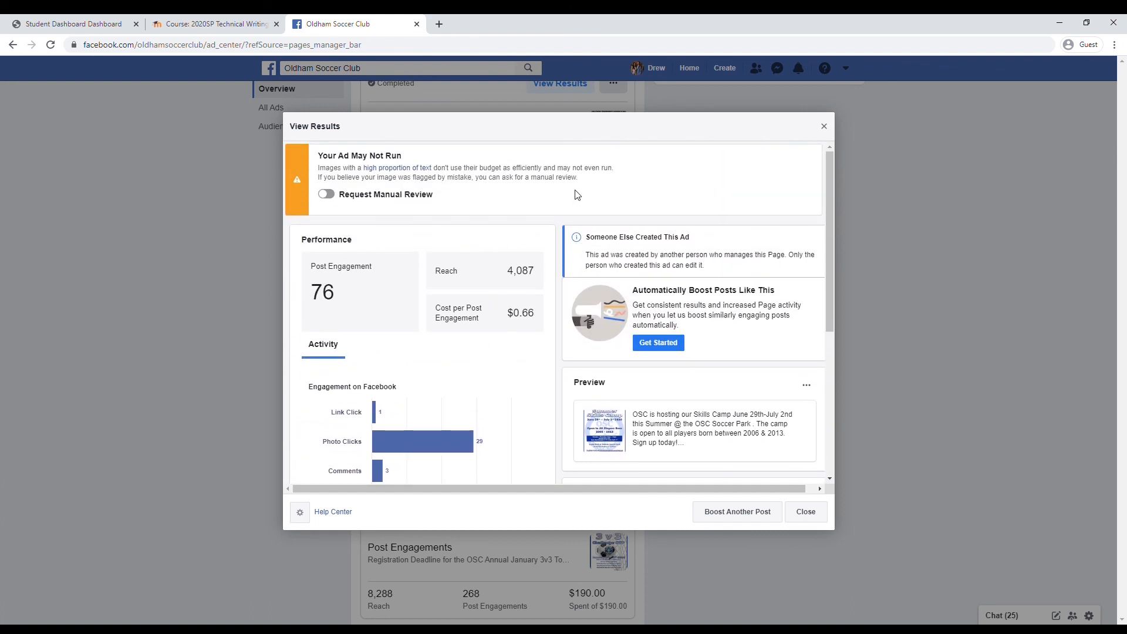
Step: Check the Skills Camp ad's Desktop News Feed preview, review its audience chart once more, and close the results
scroll(577, 195, "down", 3)
left_click(638, 249)
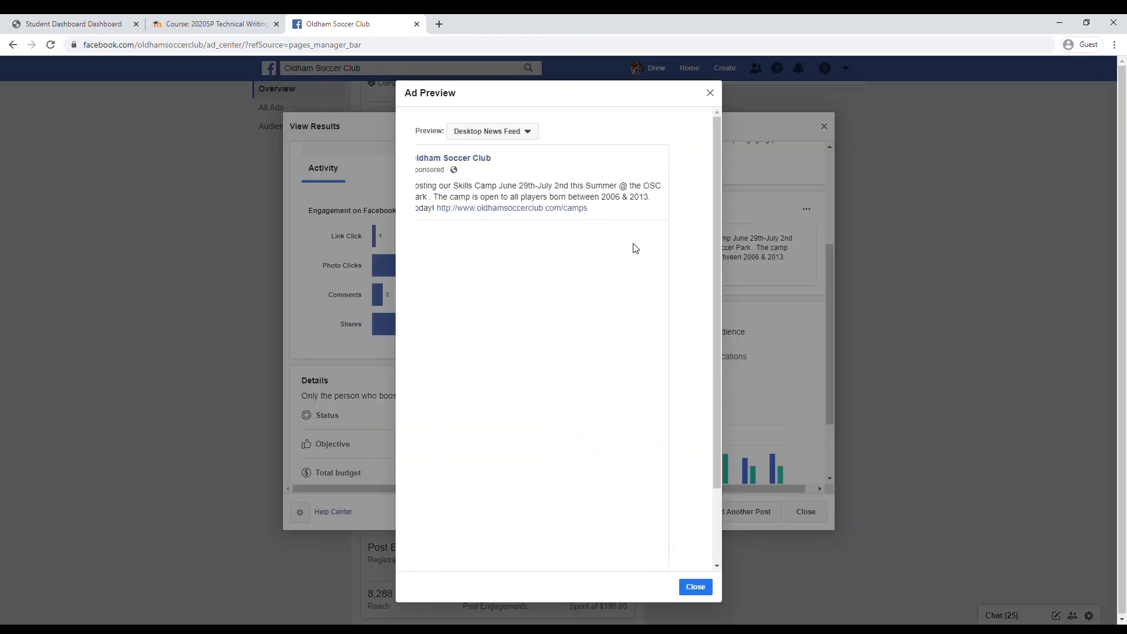
scroll(633, 243, "down", 2)
scroll(632, 243, "up", 3)
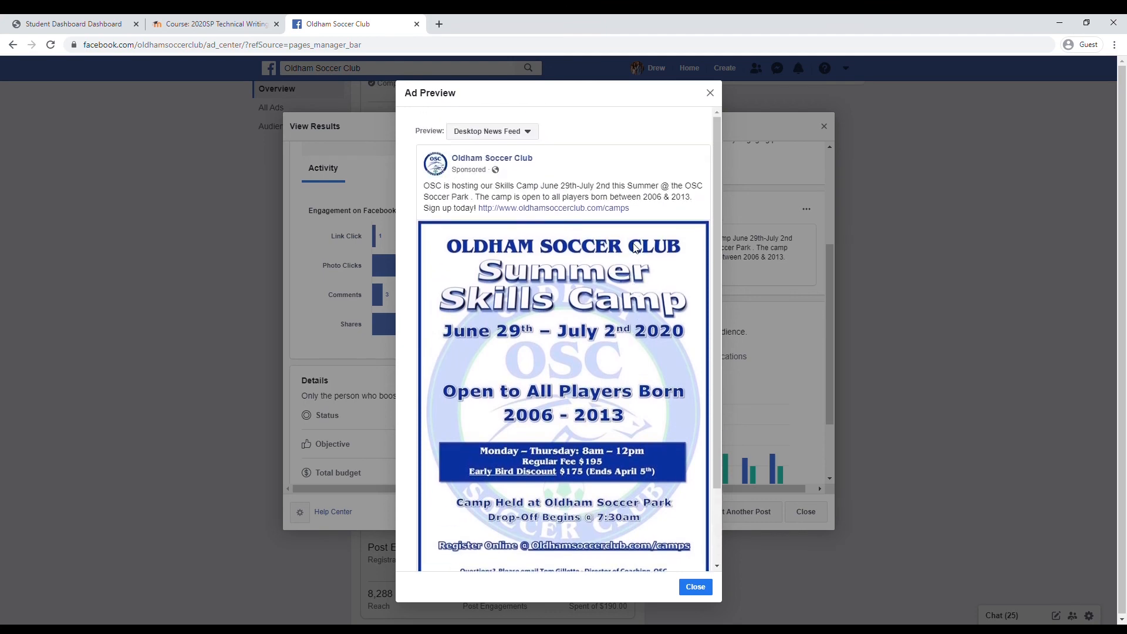
left_click(710, 92)
scroll(637, 235, "down", 2)
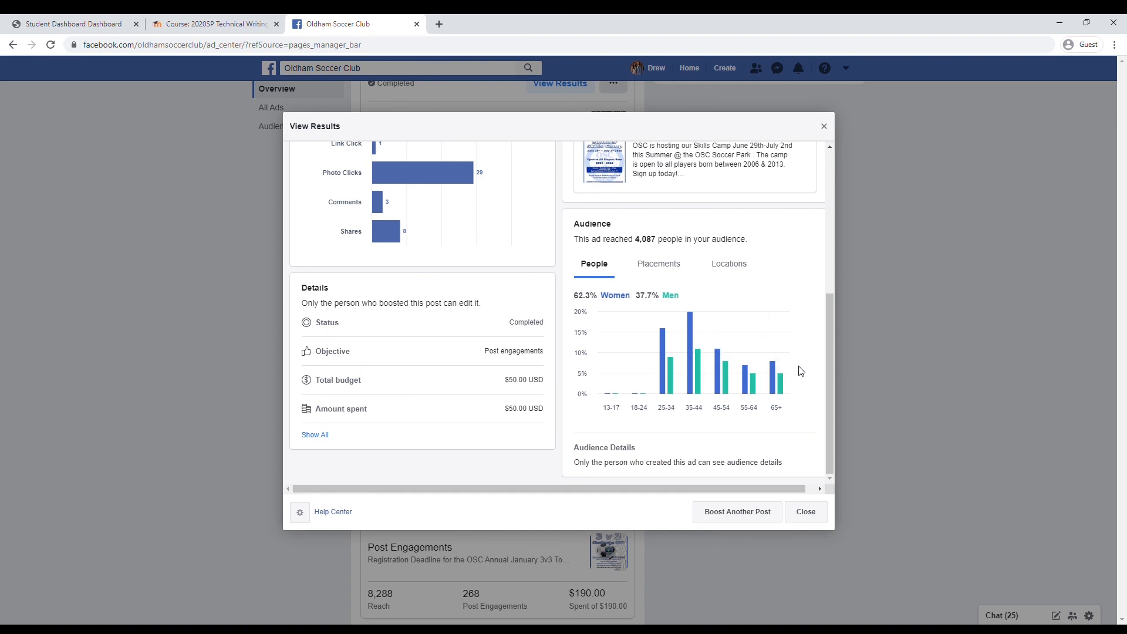
left_click(821, 516)
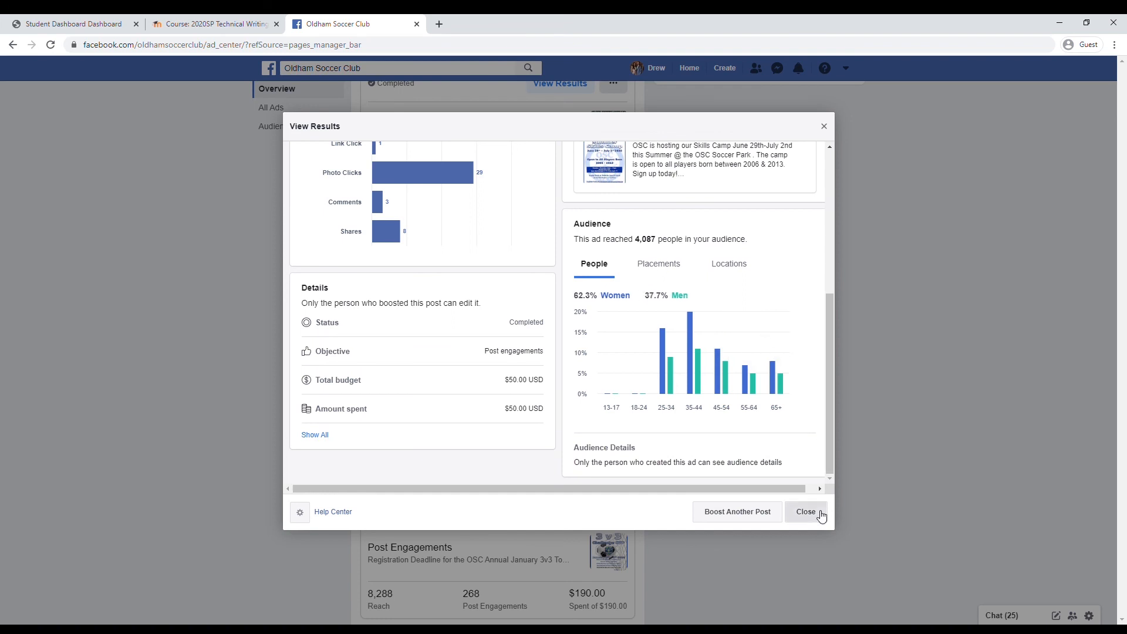